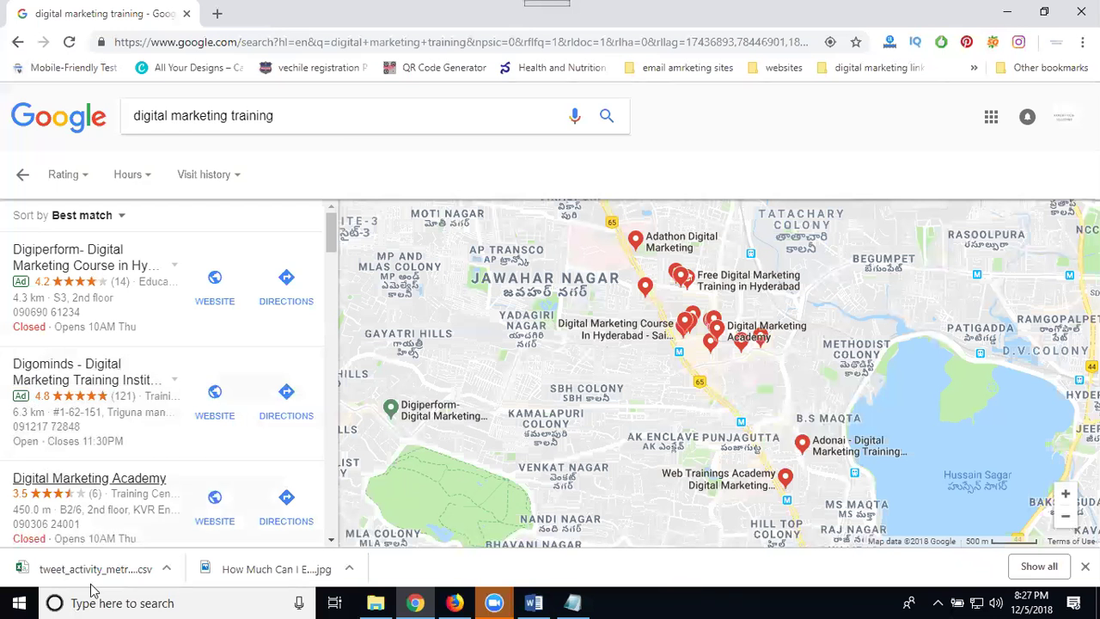
Step: Switch to Firefox, load google.com/adwords/express in a new tab, and close the spare blank tab
click(453, 602)
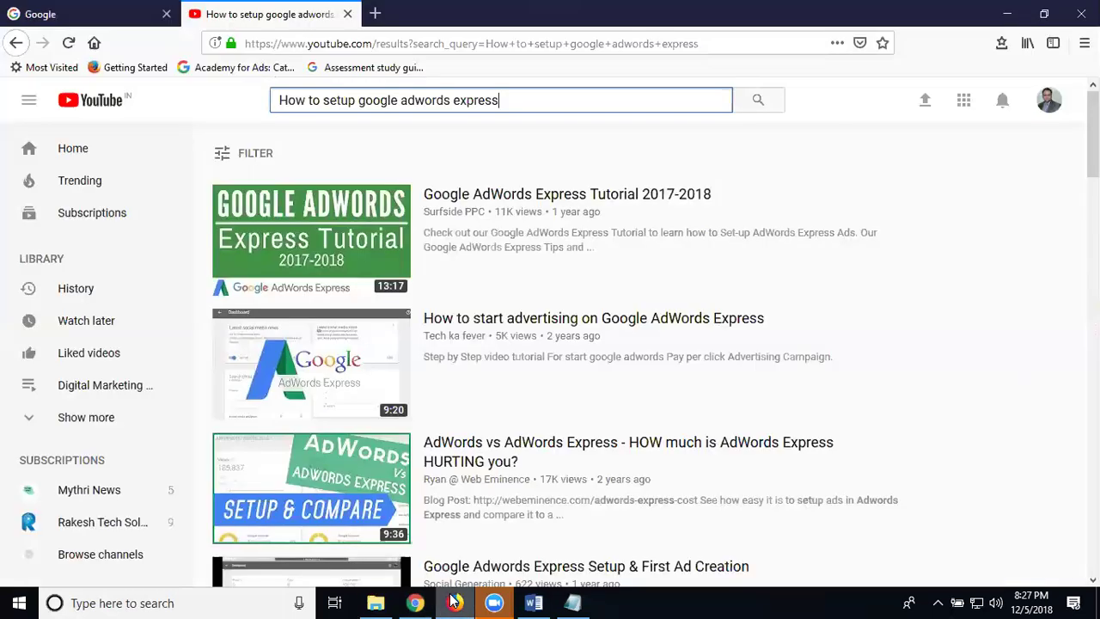
double_click(376, 15)
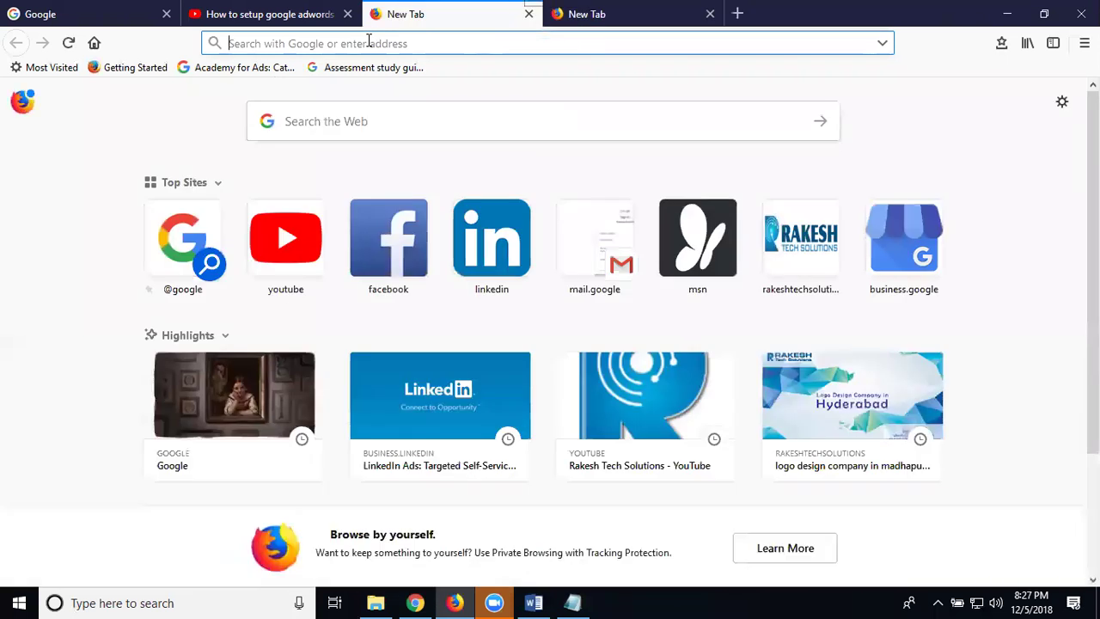
text(google.com/)
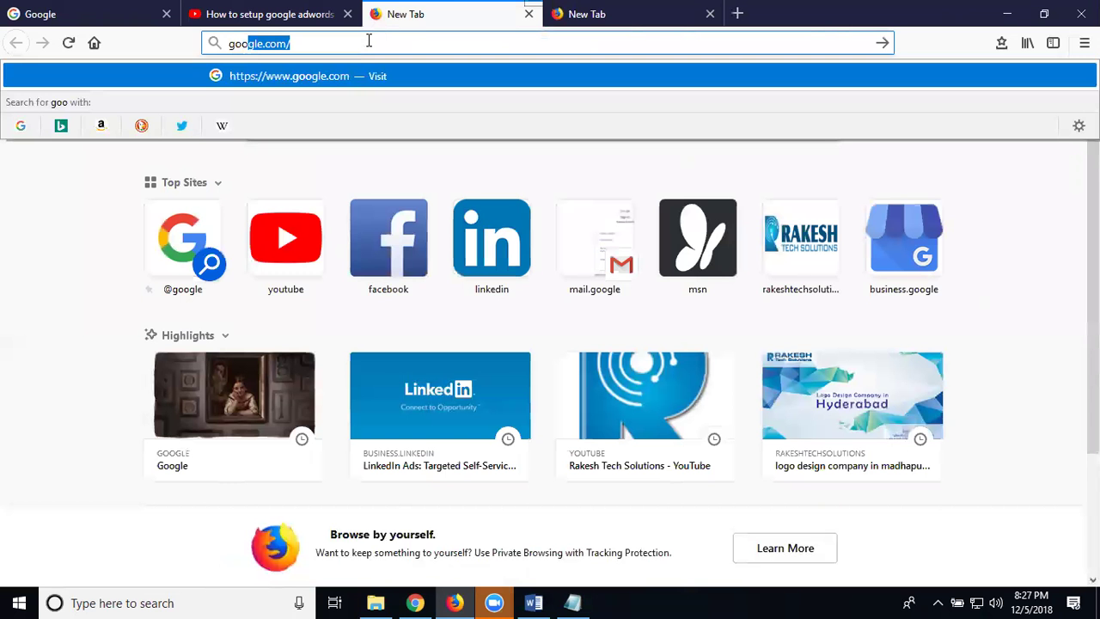
key(Right)
text(a)
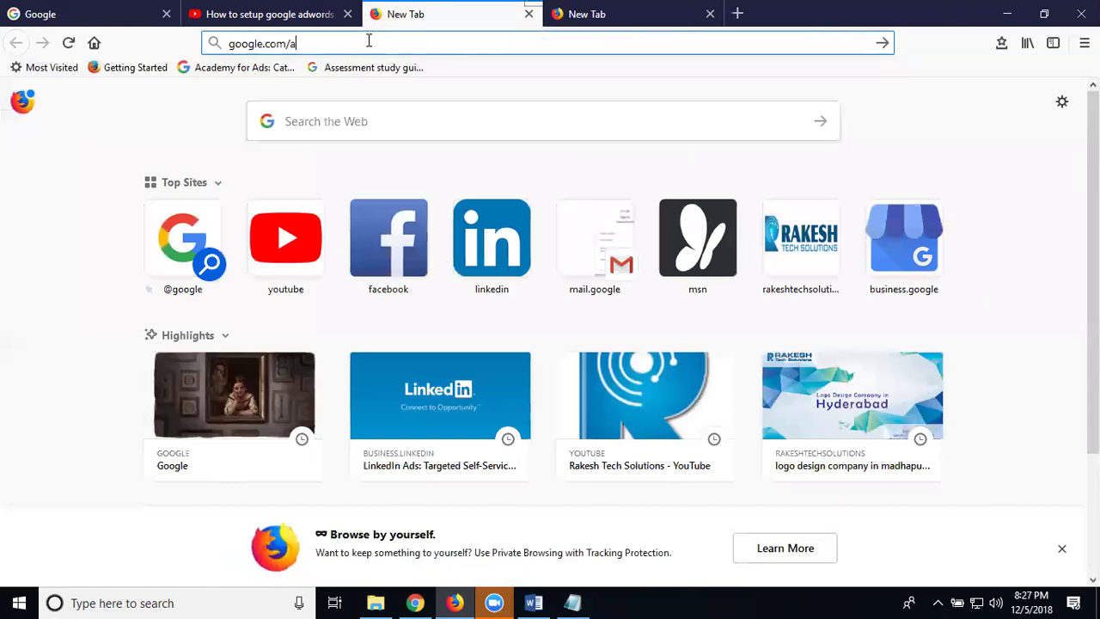
text(dwords/)
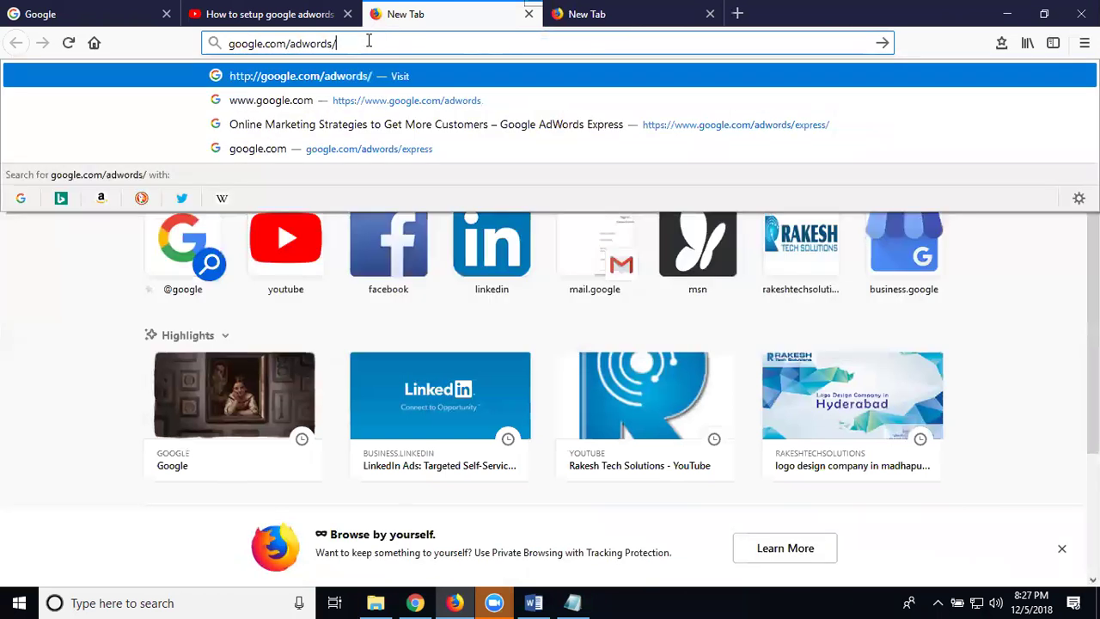
text(express)
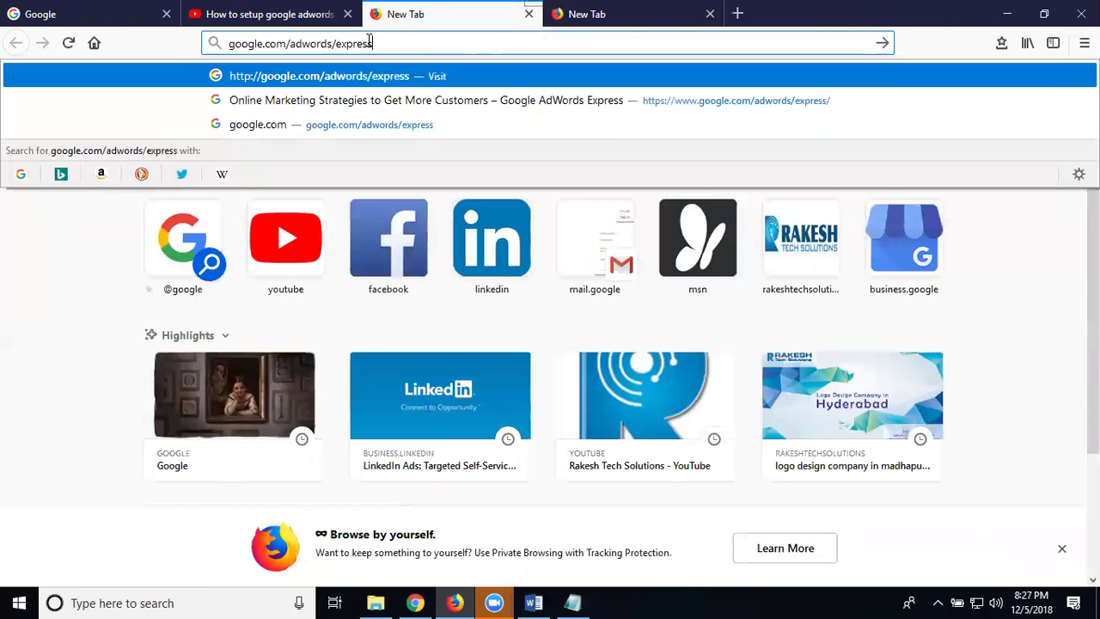
key(Return)
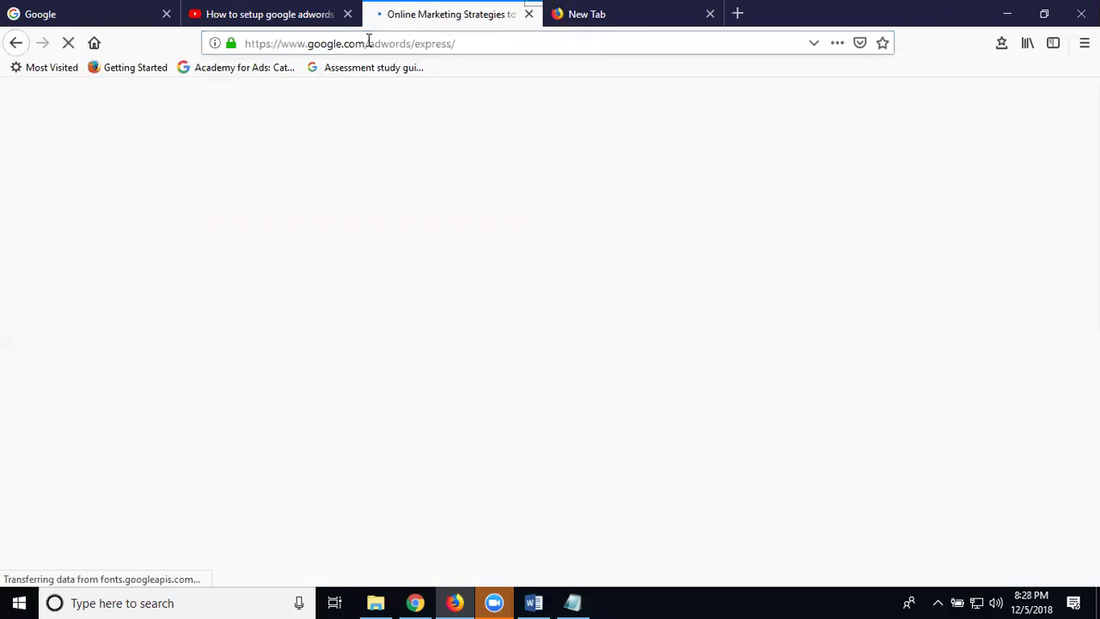
click(711, 14)
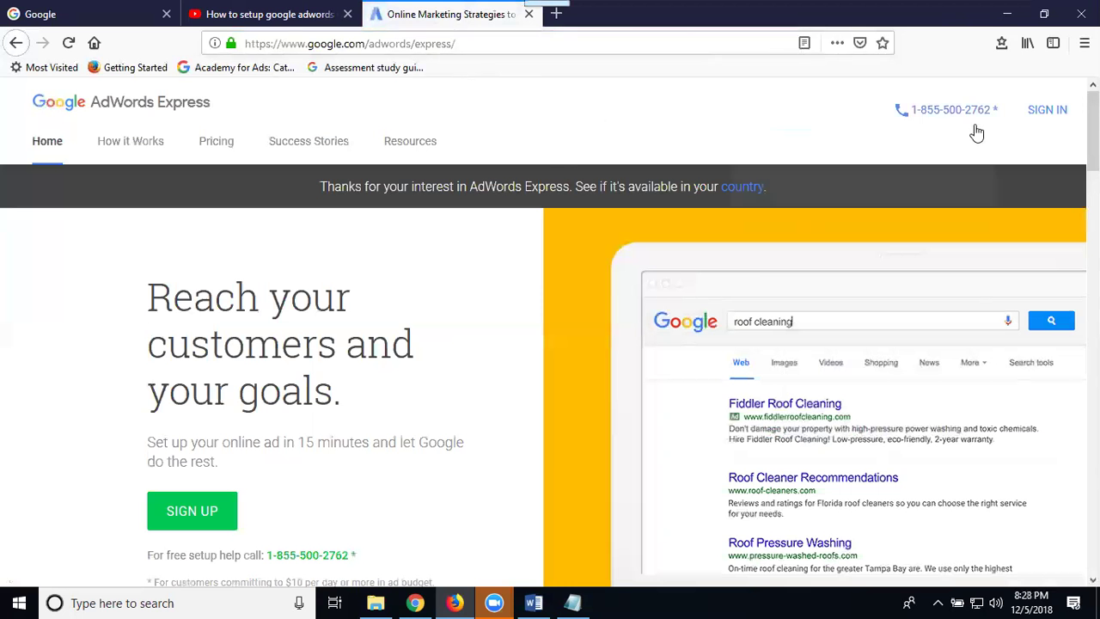
Step: Sign in to AdWords Express and look through the list of businesses on the account
click(1057, 117)
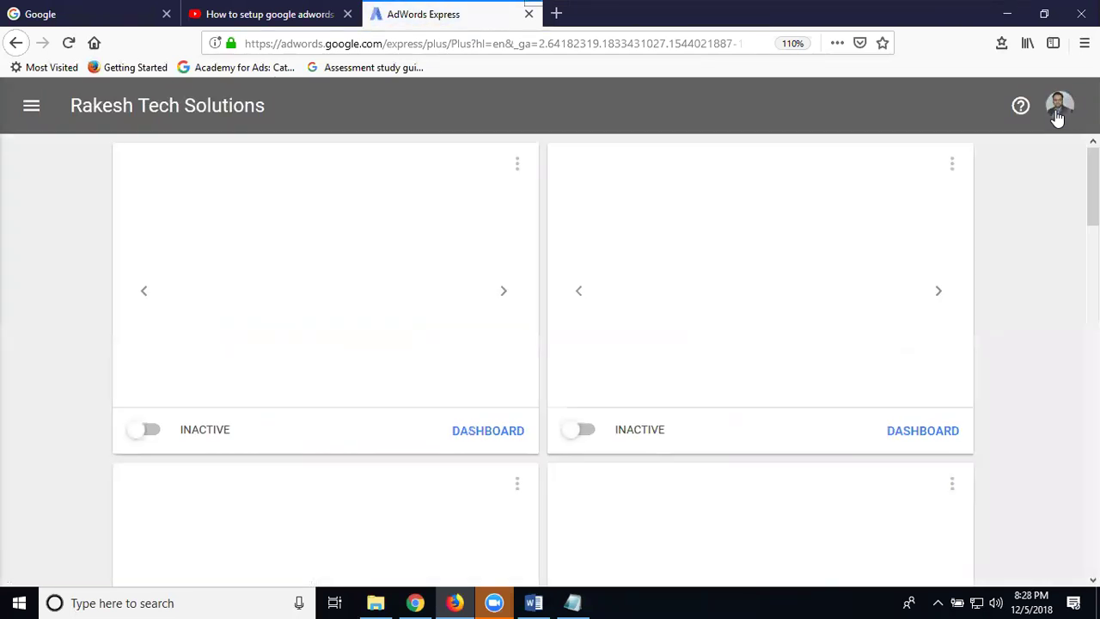
click(32, 107)
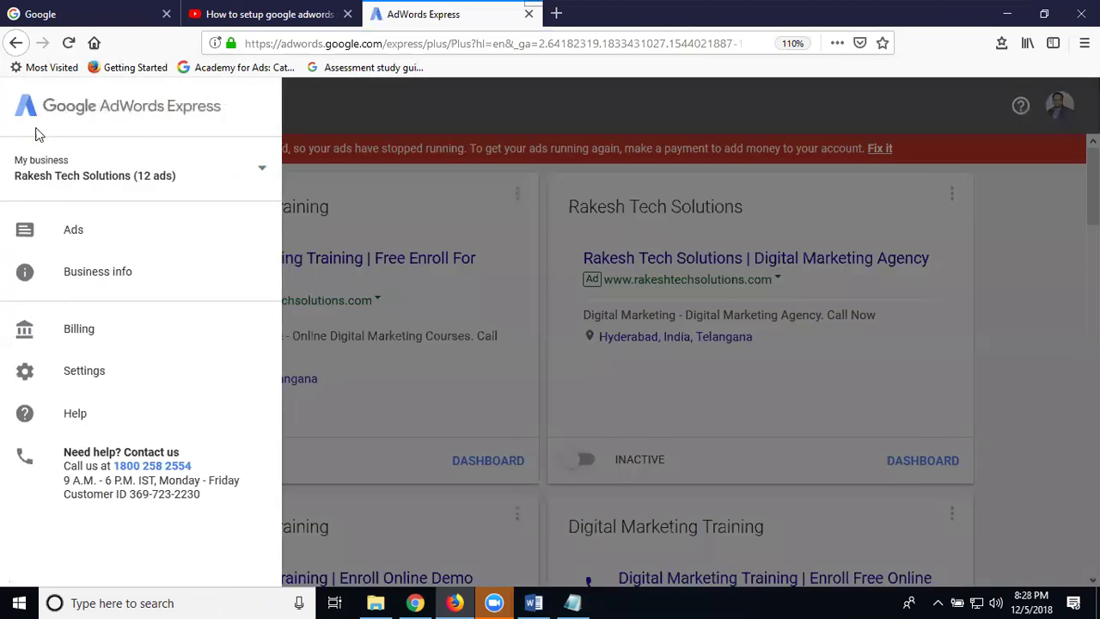
click(110, 174)
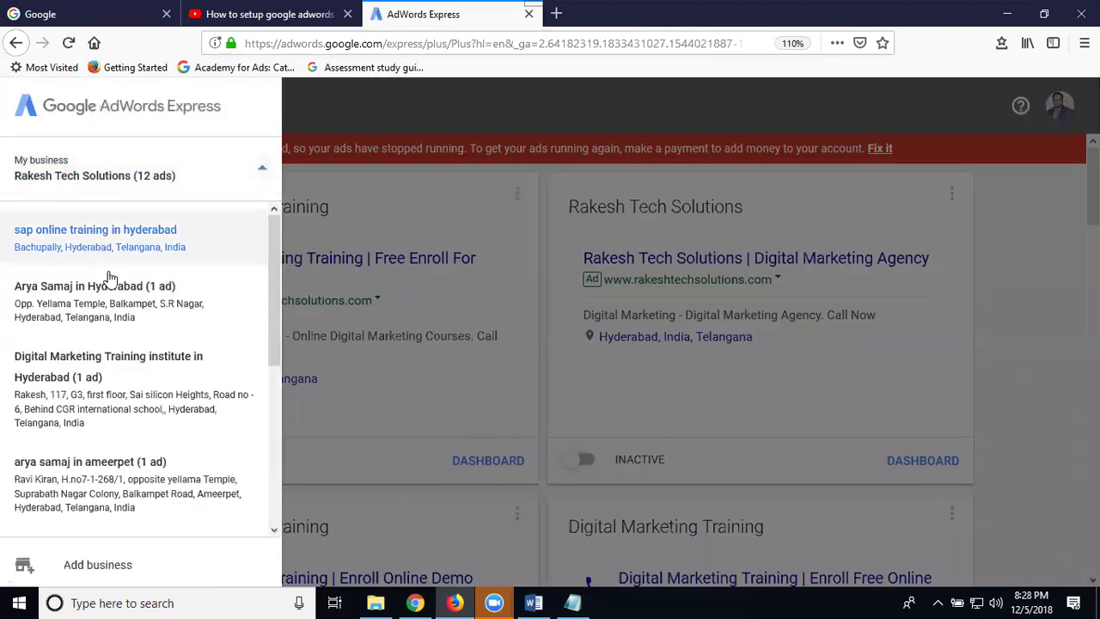
scroll(110, 295, down, 4)
scroll(110, 295, down, 1)
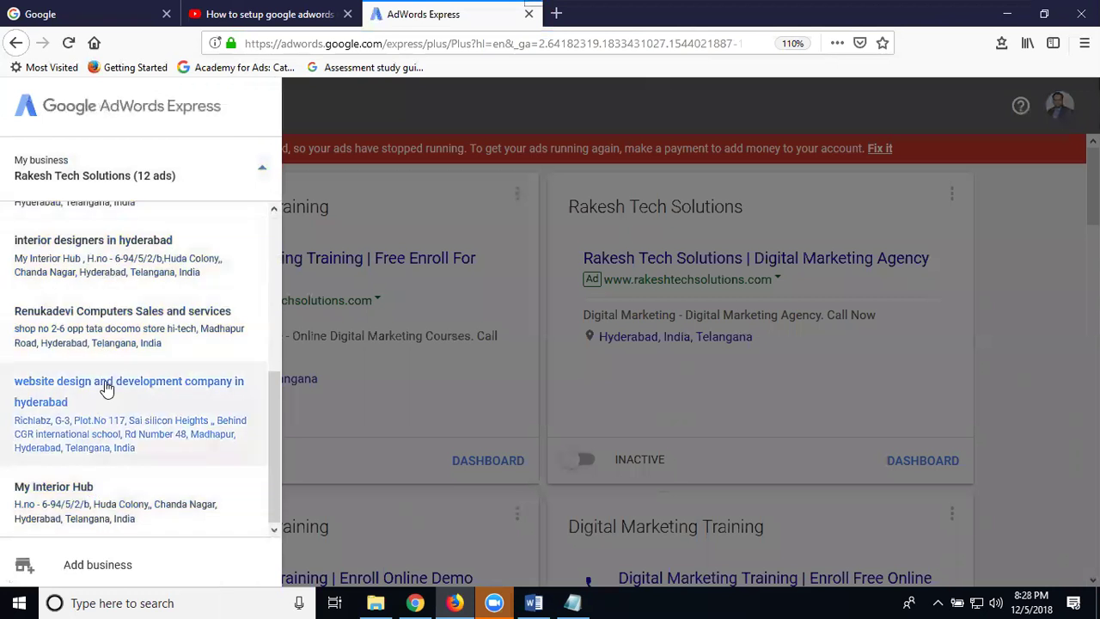
Step: Load business.google.com in a new tab and open the "website design and development company in hyderabad" location
click(556, 13)
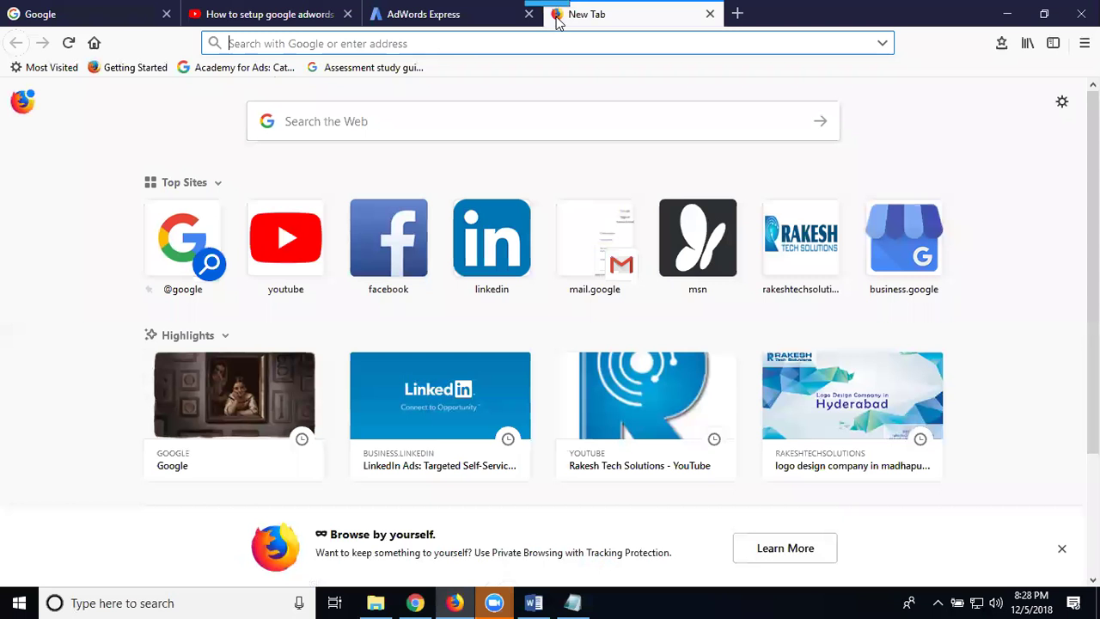
text(busin)
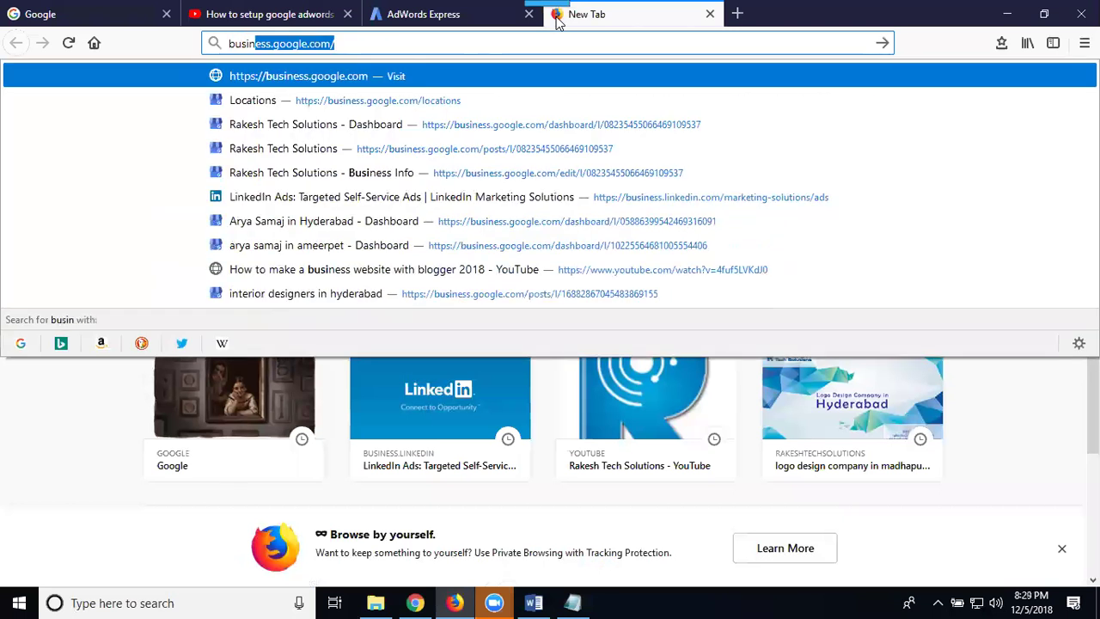
key(Return)
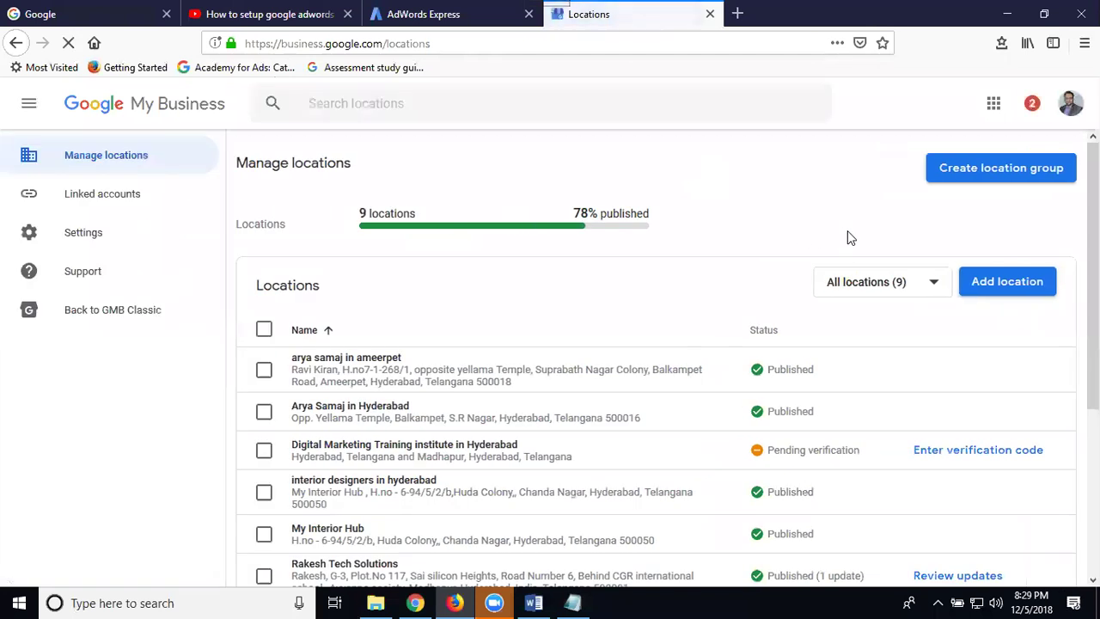
scroll(847, 238, down, 5)
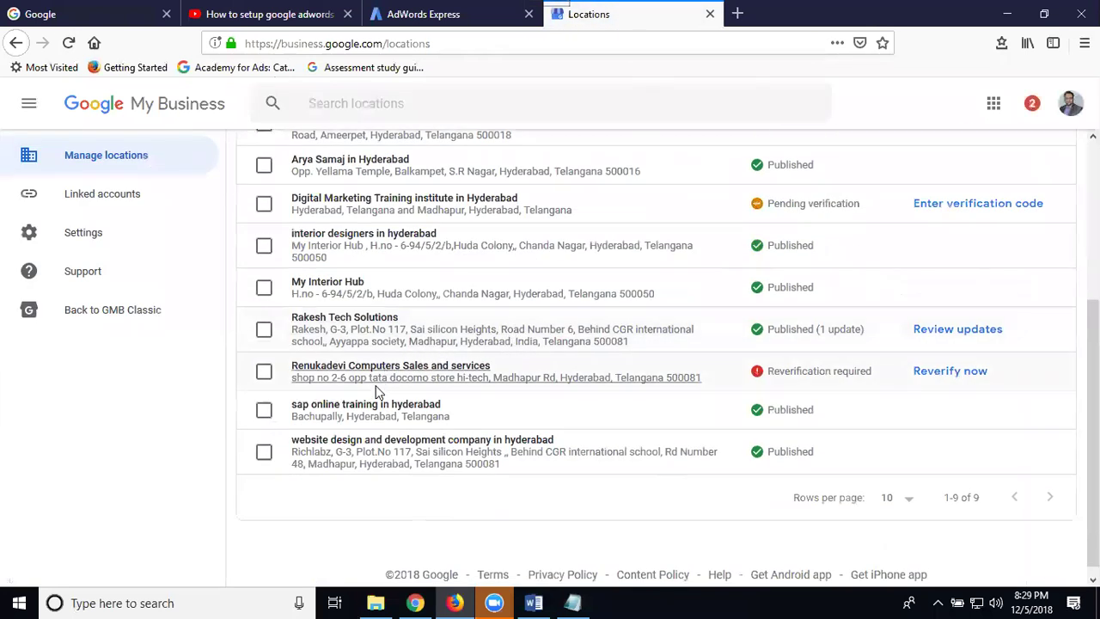
click(356, 448)
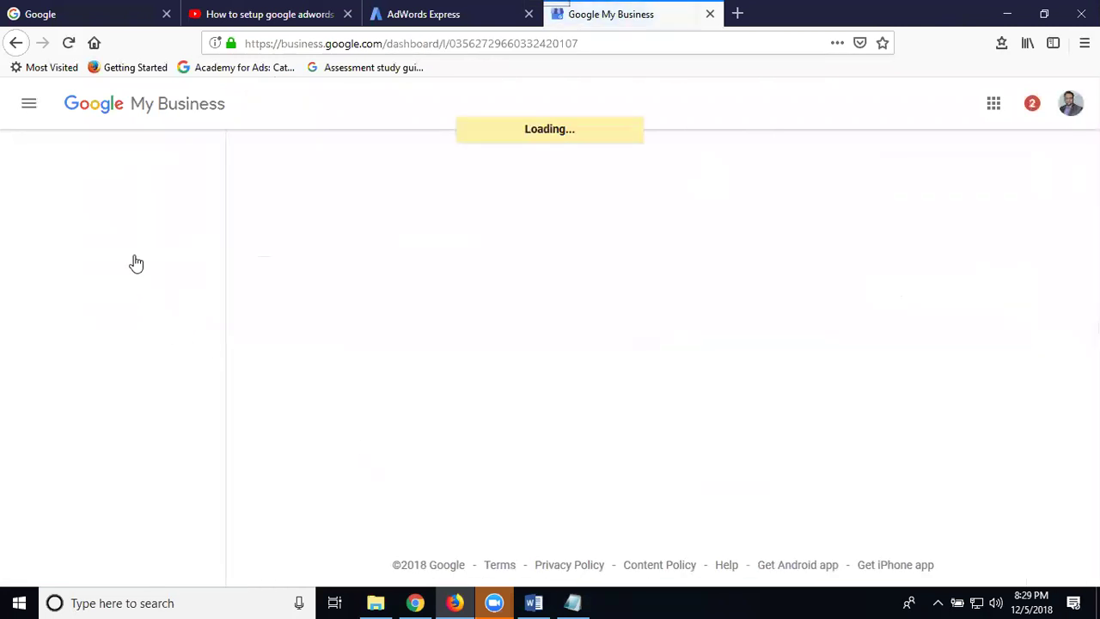
Step: Start creating an ad for the website design and development company location
scroll(114, 323, down, 2)
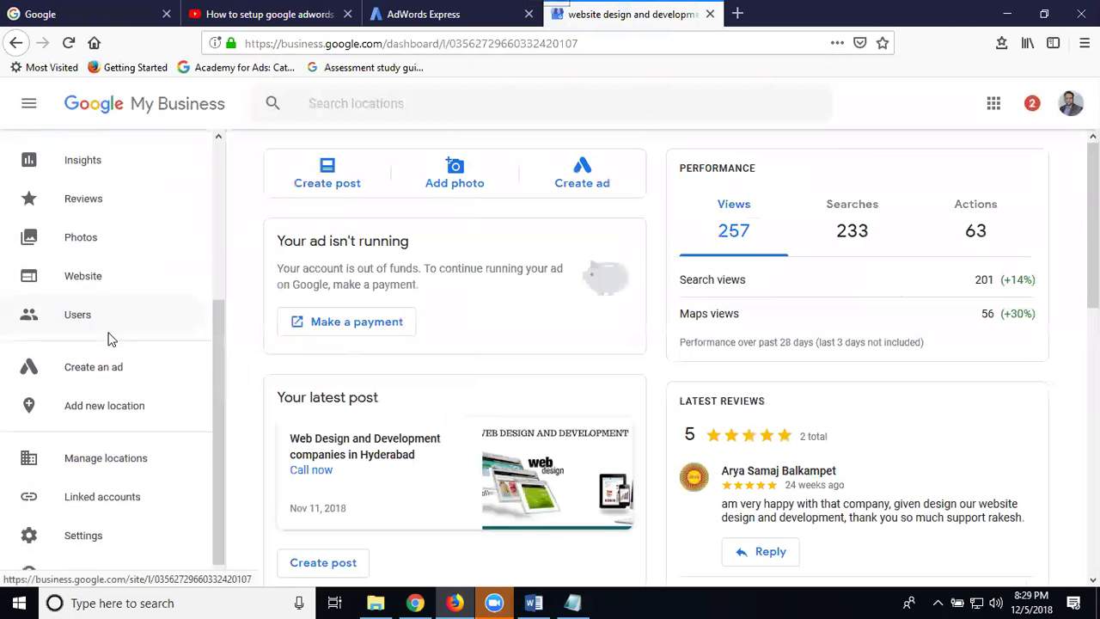
scroll(110, 337, down, 1)
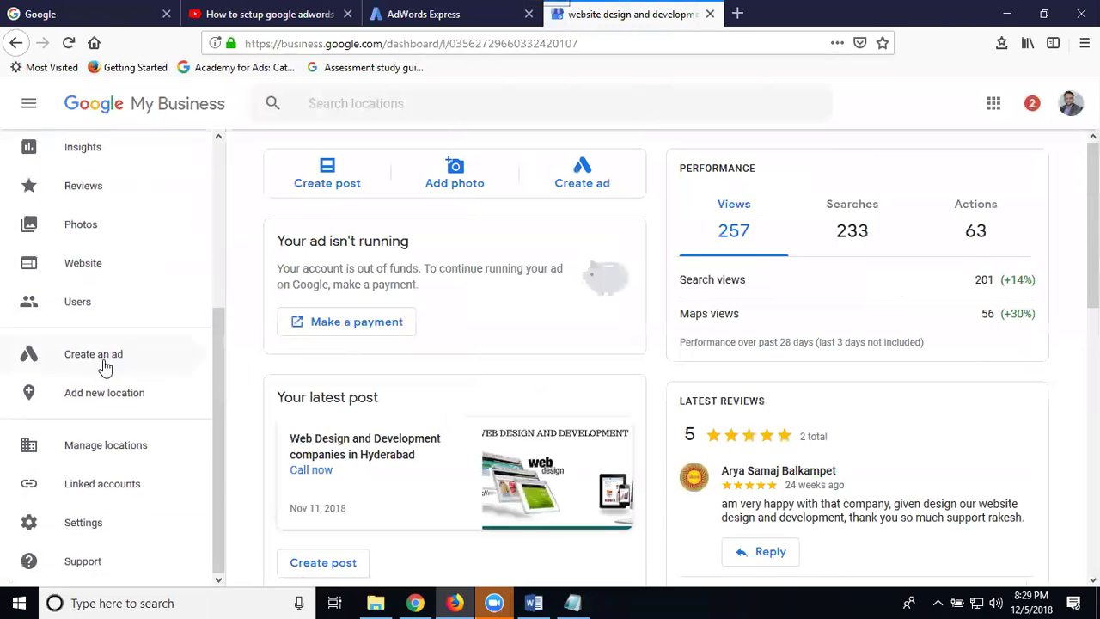
click(94, 354)
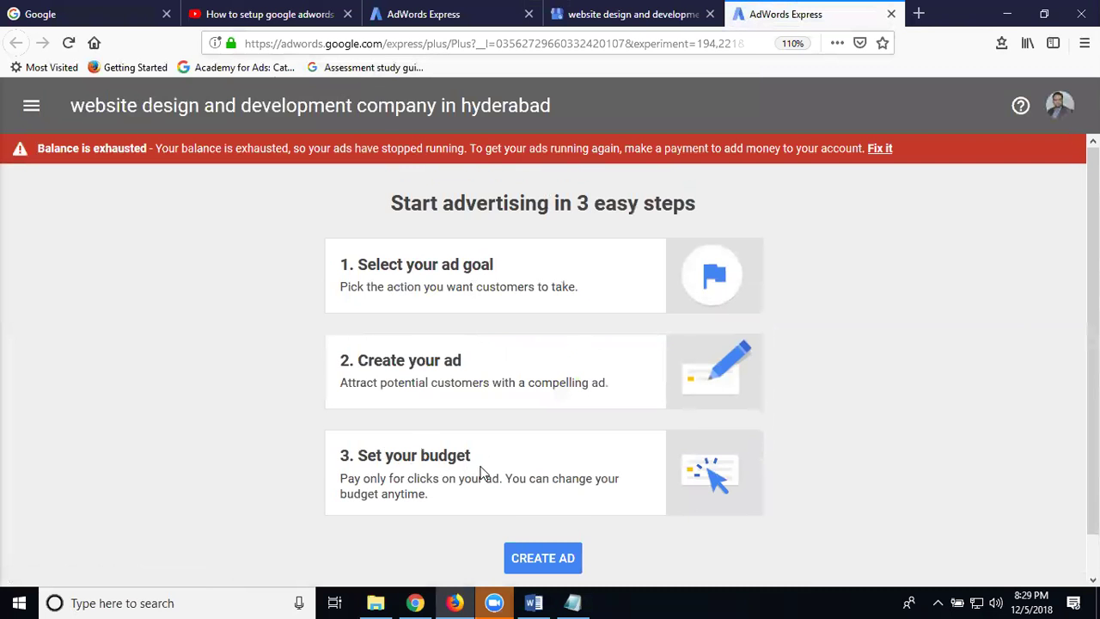
scroll(498, 443, down, 2)
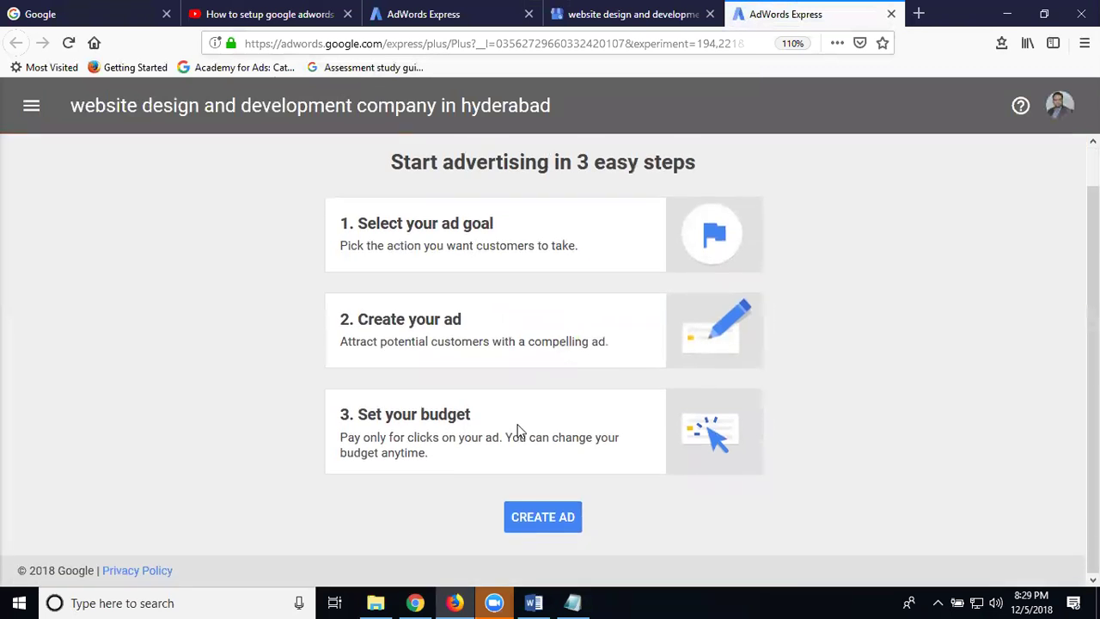
click(547, 522)
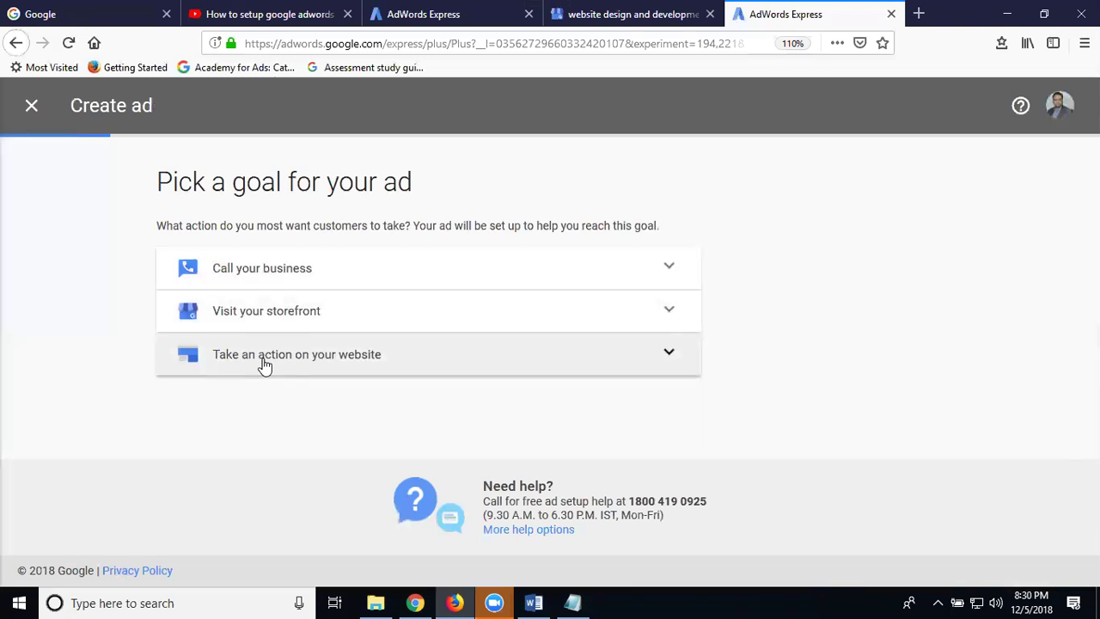
Step: Review the "Visit your storefront" goal and pick it for the ad
click(265, 313)
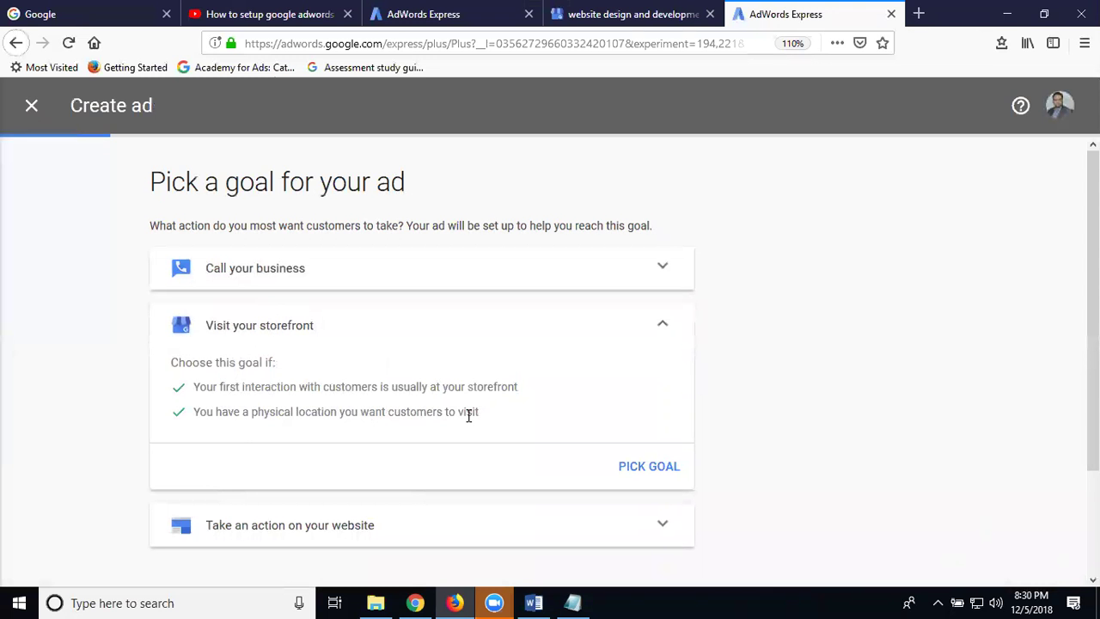
scroll(415, 407, down, 3)
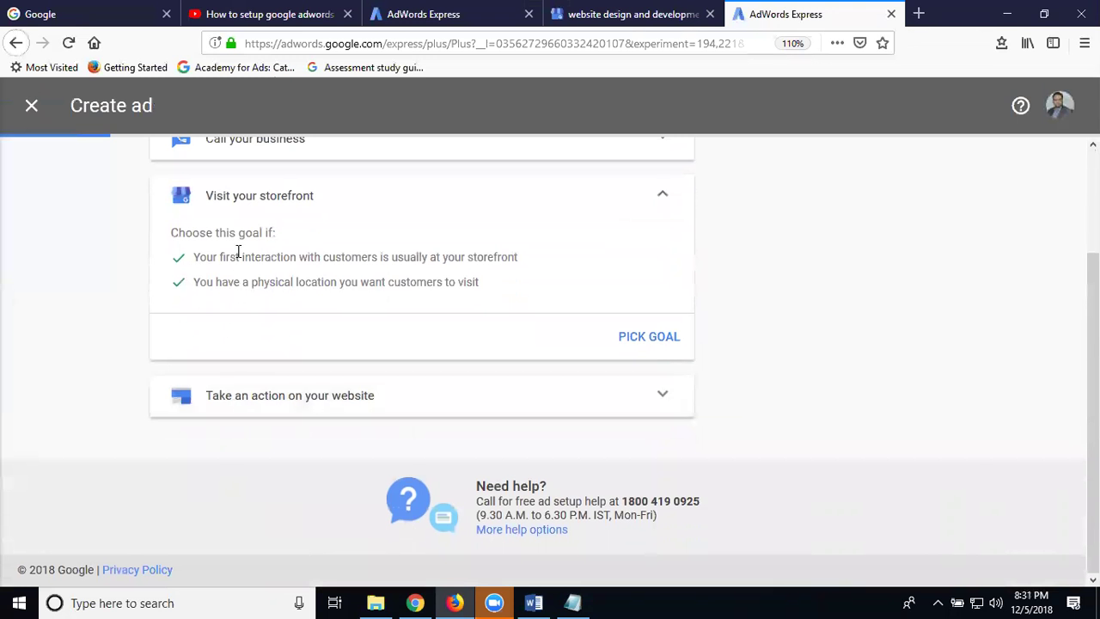
scroll(240, 225, up, 2)
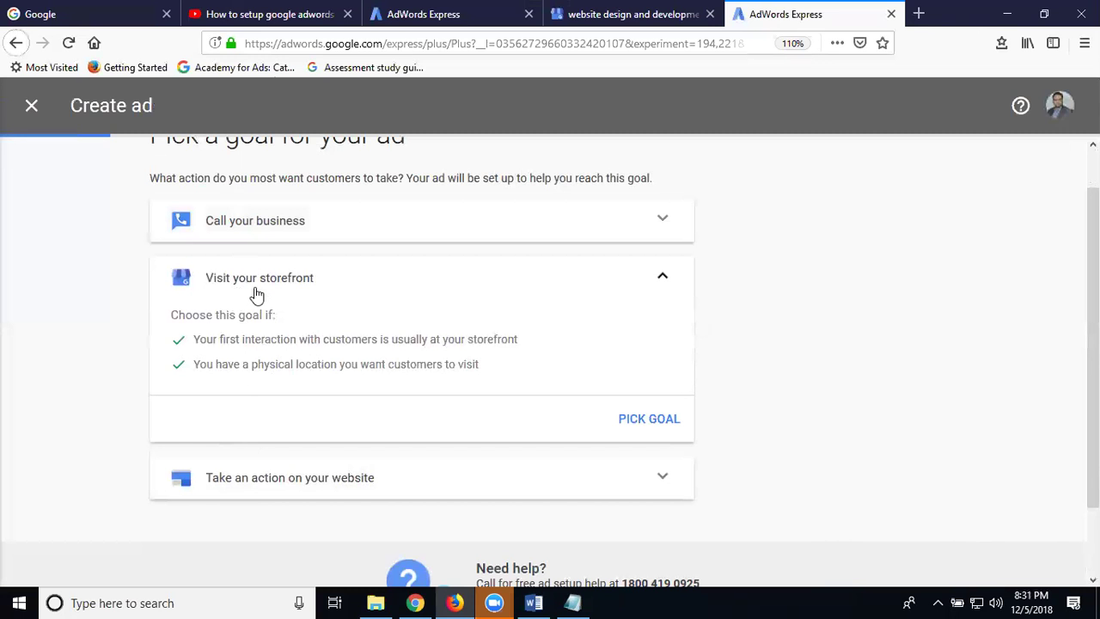
click(656, 419)
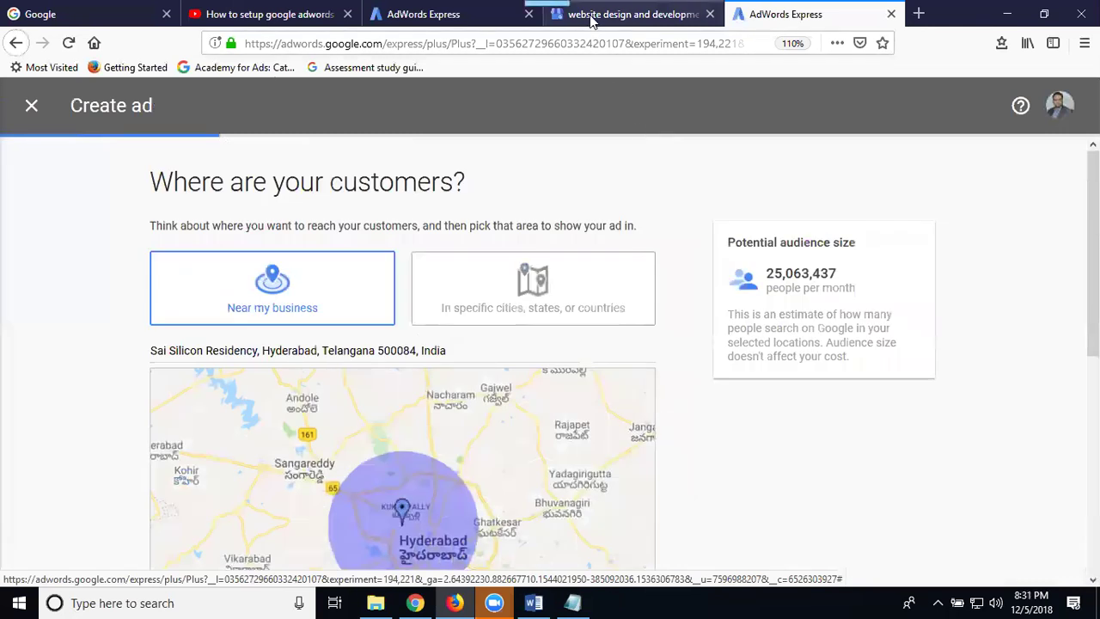
Step: Check the business name and address on the Google My Business dashboard, and return to the ad setup
click(591, 30)
scroll(171, 258, up, 3)
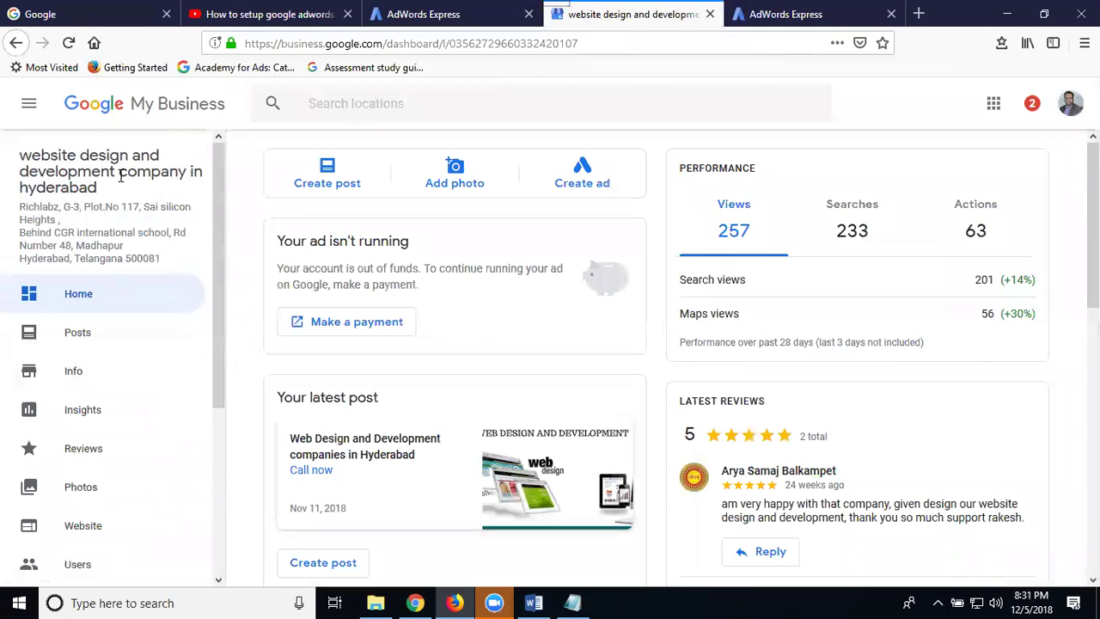
click(780, 14)
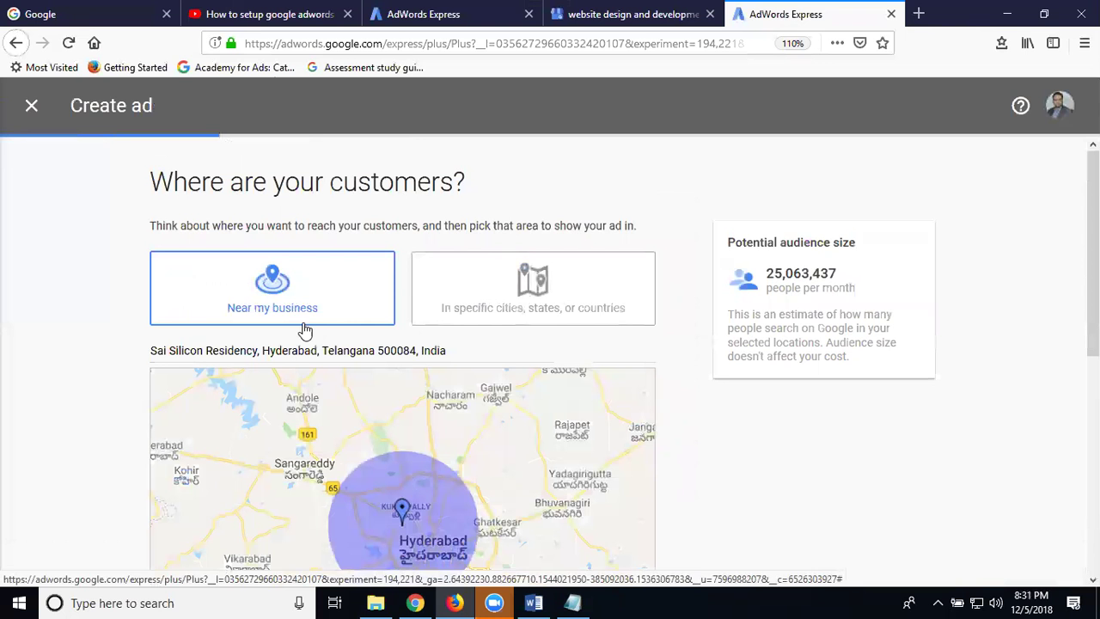
Step: Set the ad's radius around the business to 65 kilometers, check the map coverage, and continue to the product or service definition
scroll(341, 331, down, 5)
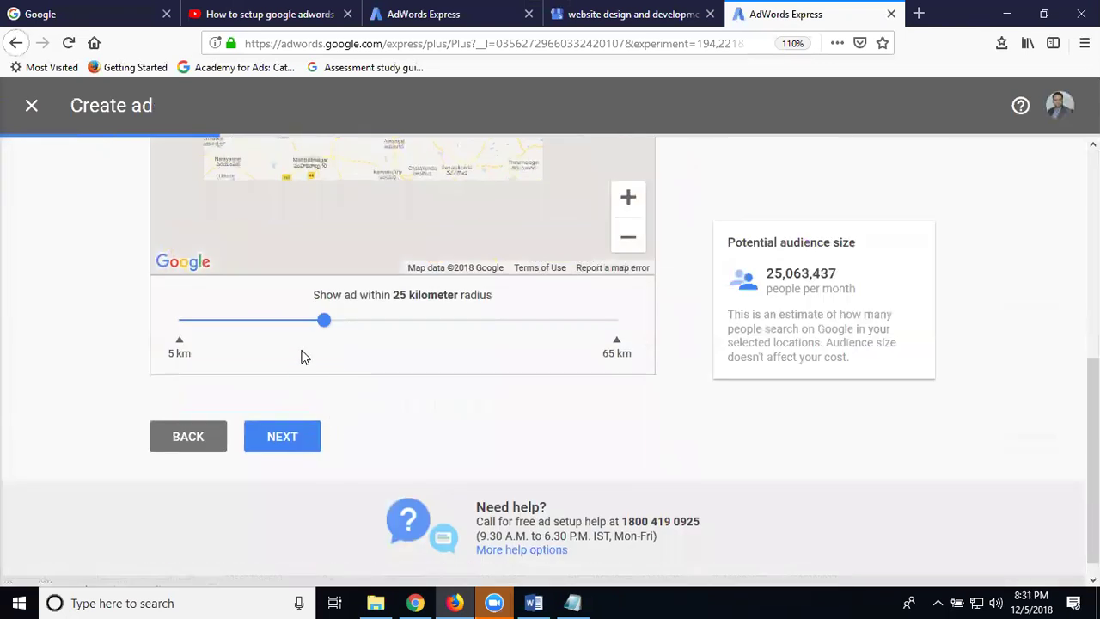
drag(321, 324, 633, 326)
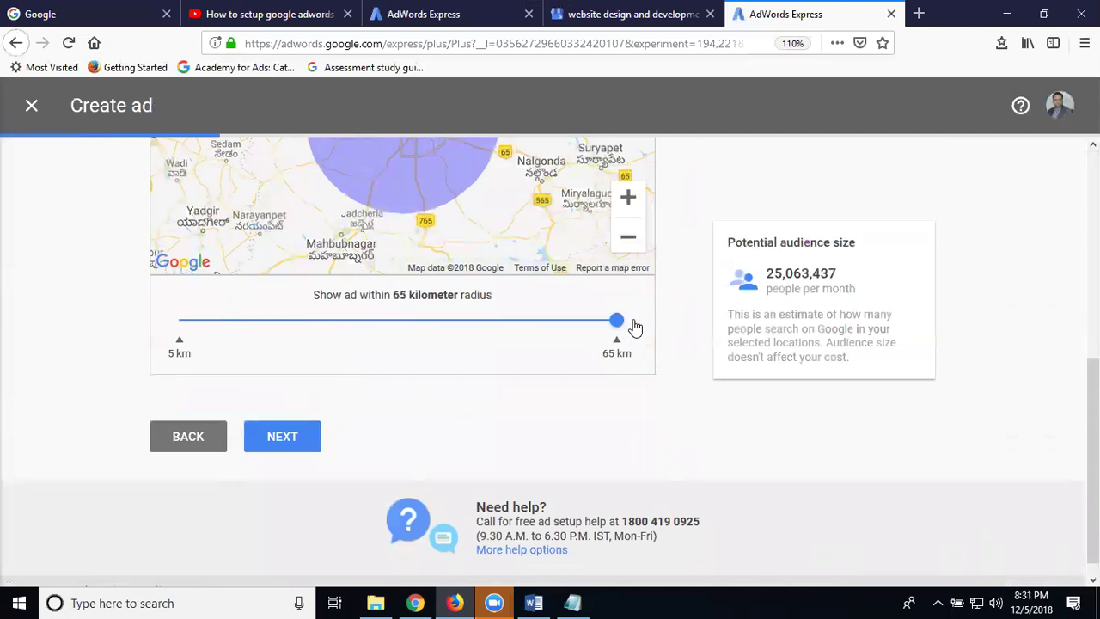
scroll(651, 321, up, 4)
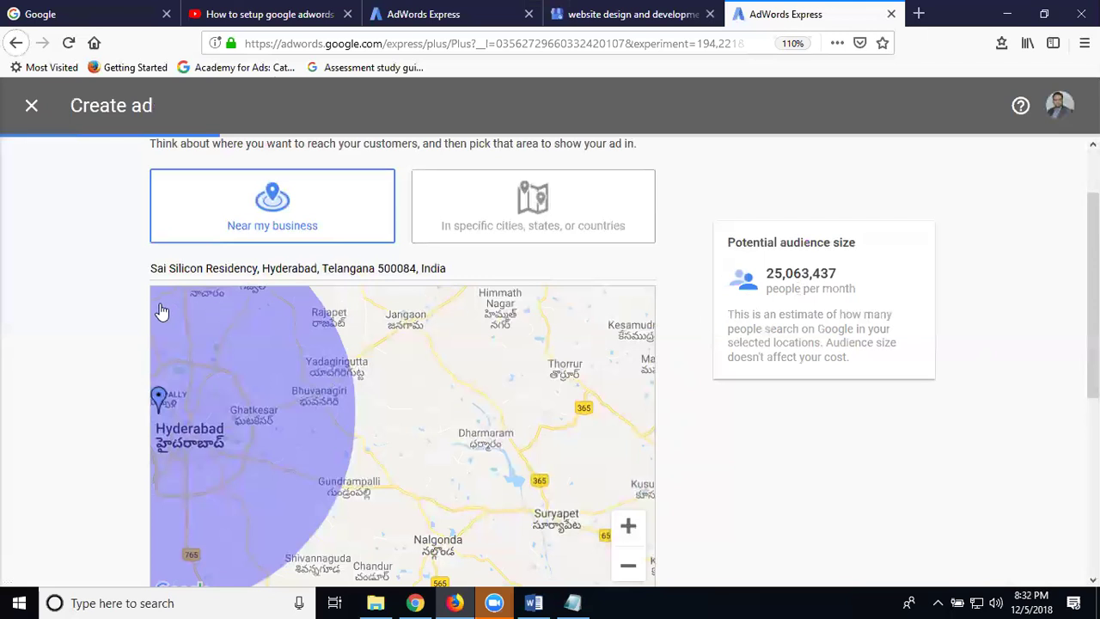
scroll(146, 327, down, 3)
scroll(177, 363, up, 4)
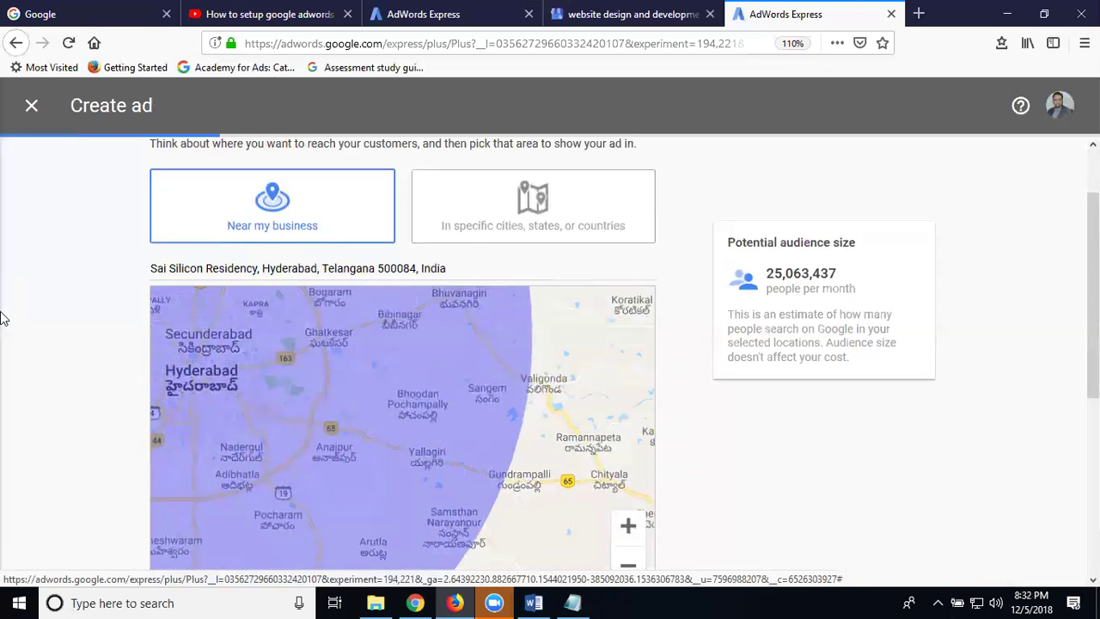
scroll(339, 458, down, 5)
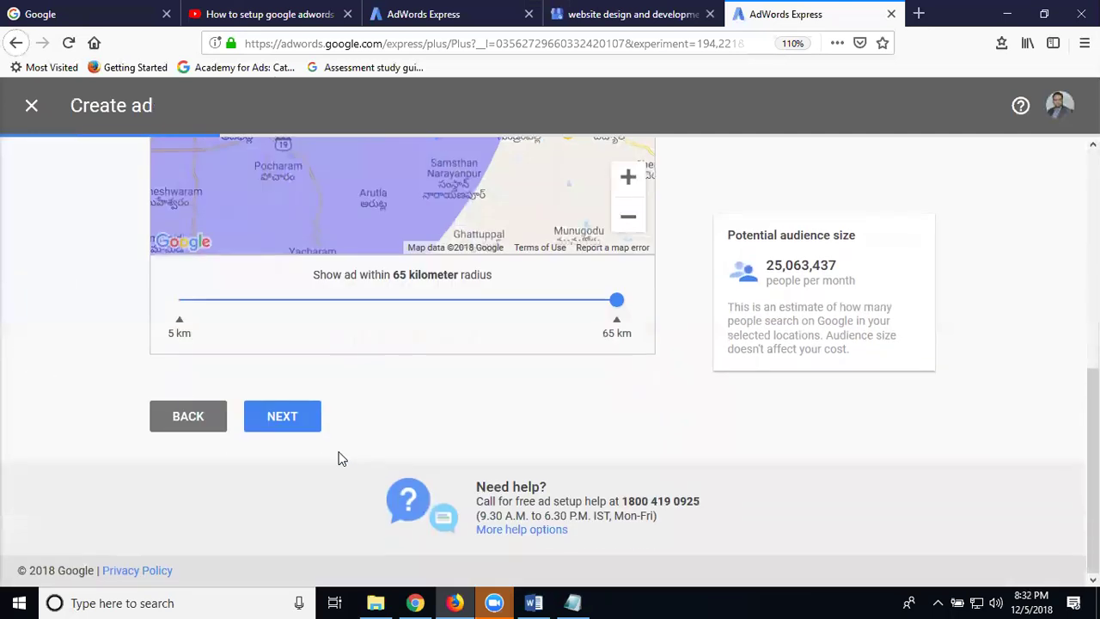
click(288, 429)
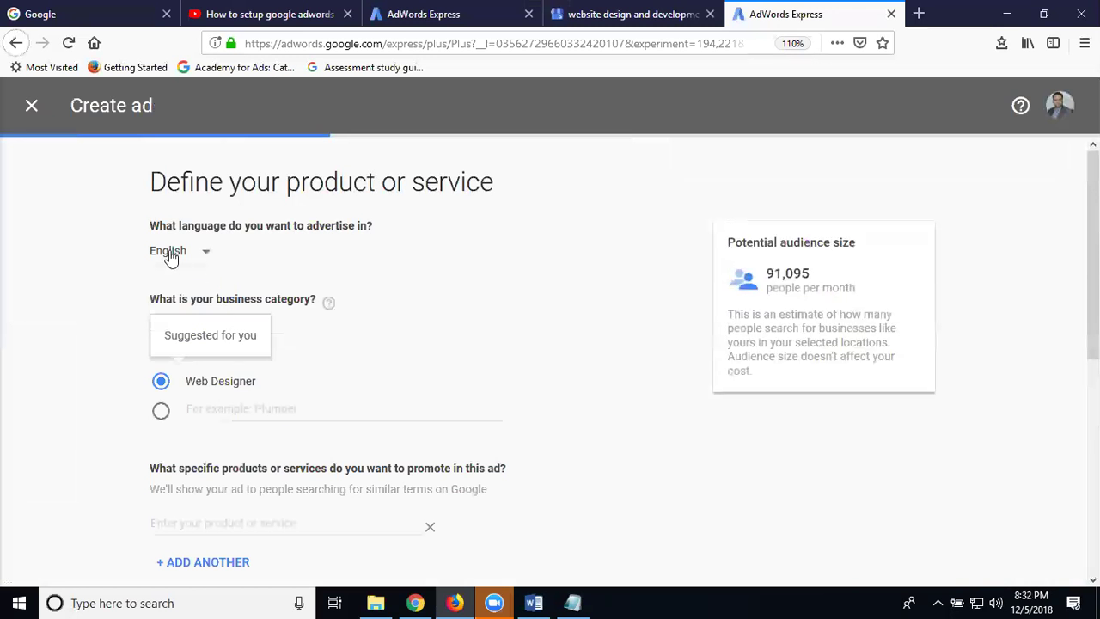
Step: Set the business category to Web Development instead of the suggested one
click(240, 408)
text(web dev)
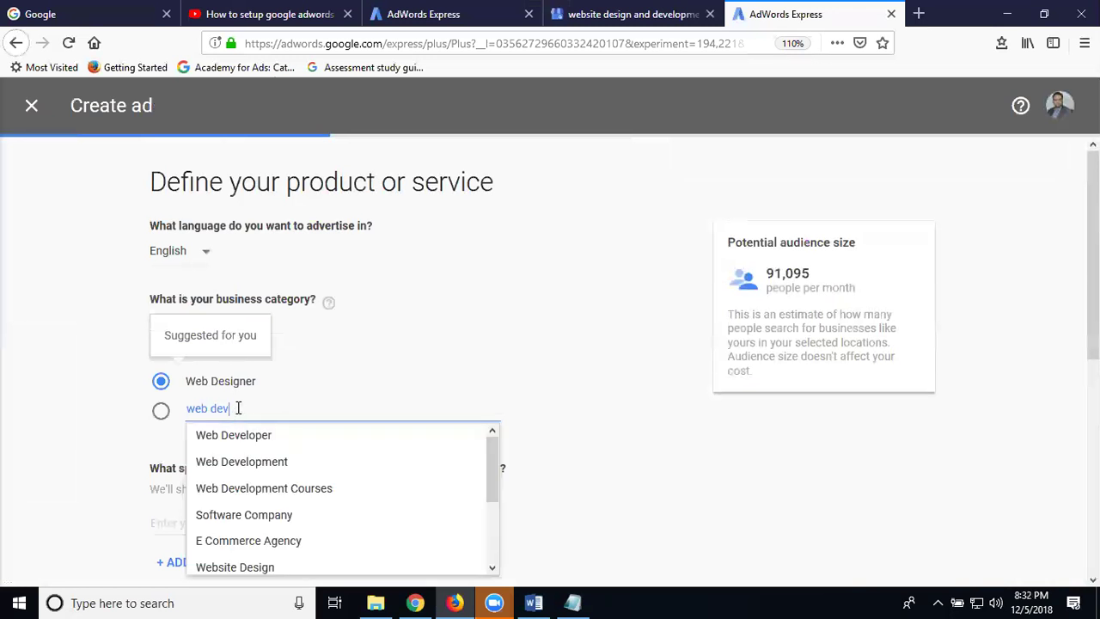
click(232, 462)
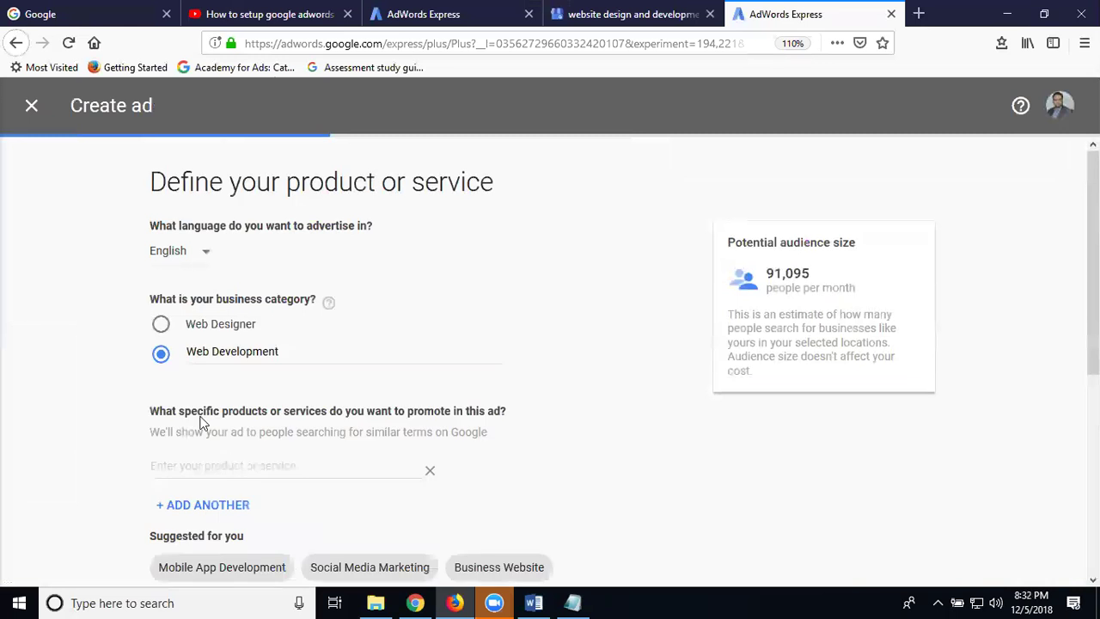
Step: Add the suggested services web design, web developer, website development, web page design, web application development, freelance web developer, web design and development, and simple website design
scroll(55, 359, down, 1)
scroll(55, 359, down, 4)
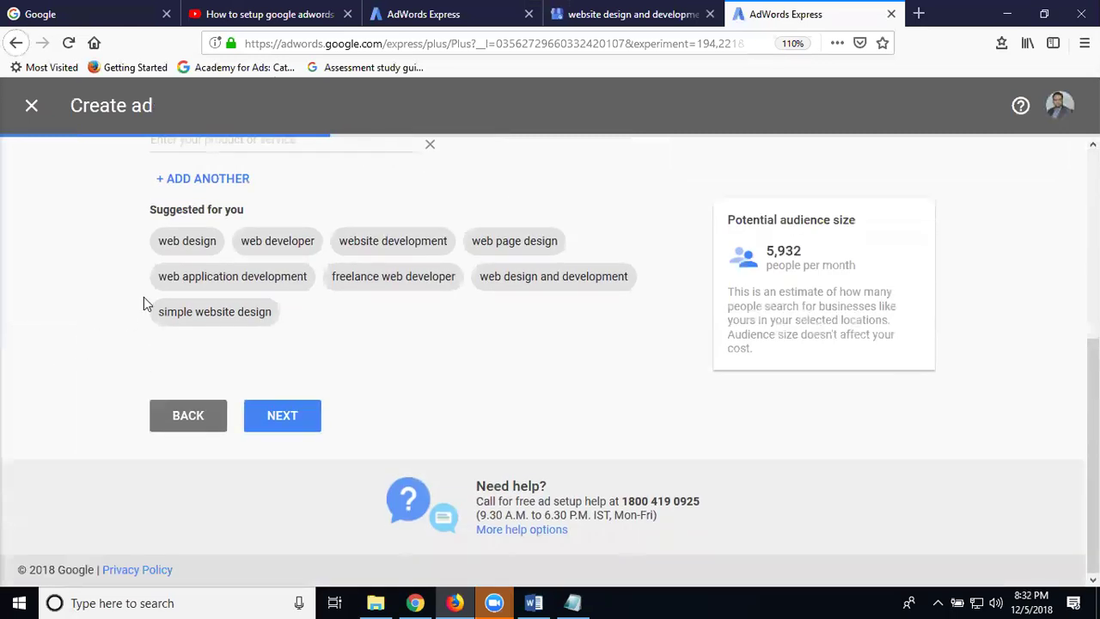
click(190, 256)
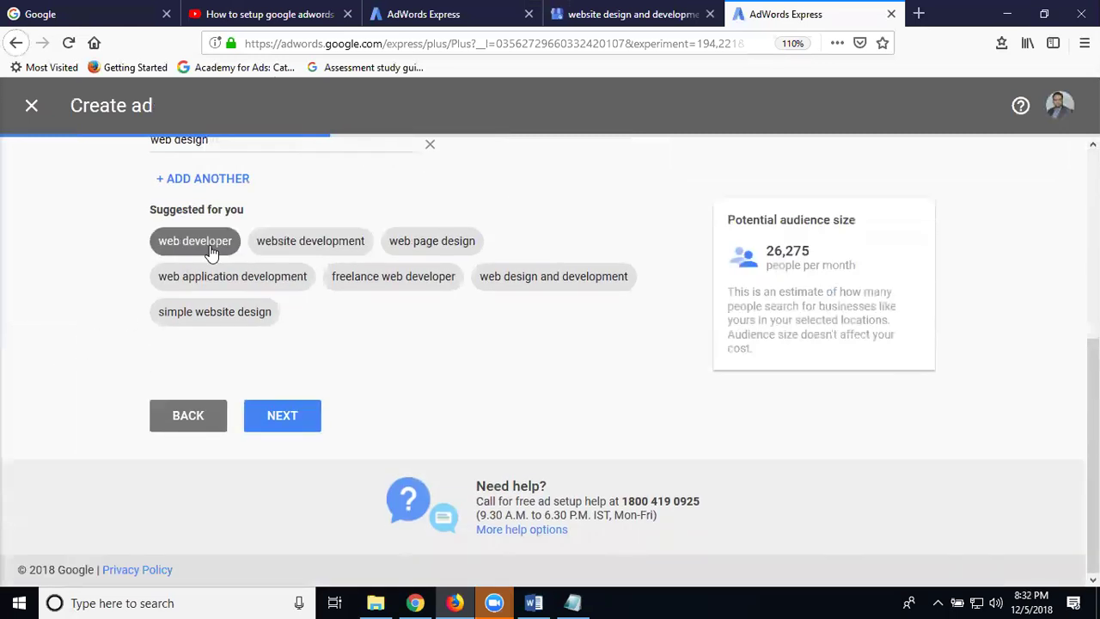
click(216, 250)
click(230, 282)
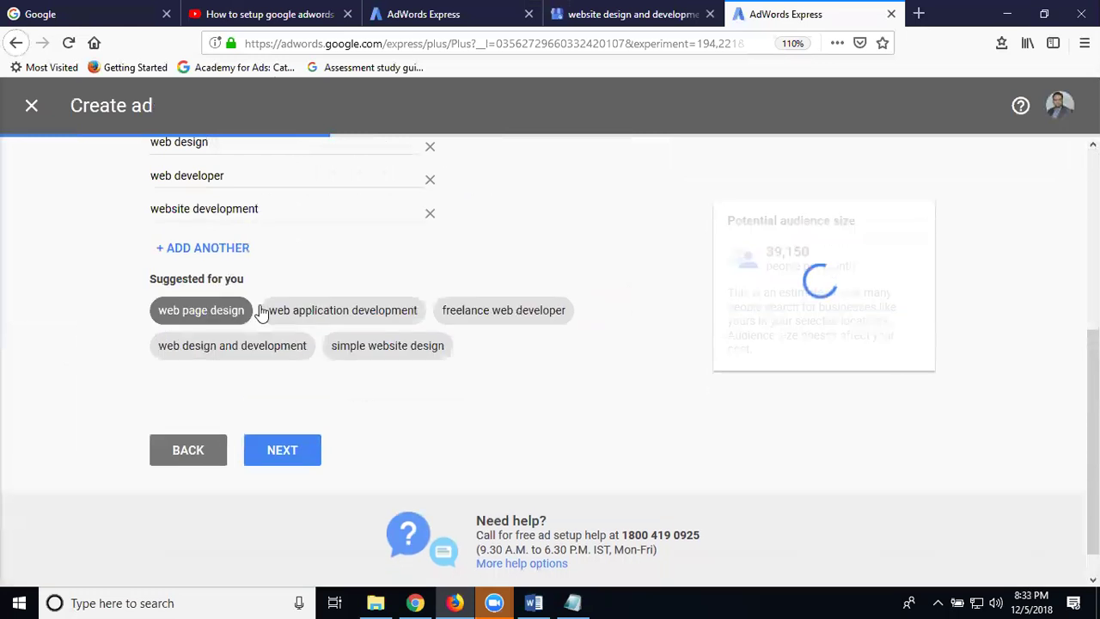
click(219, 312)
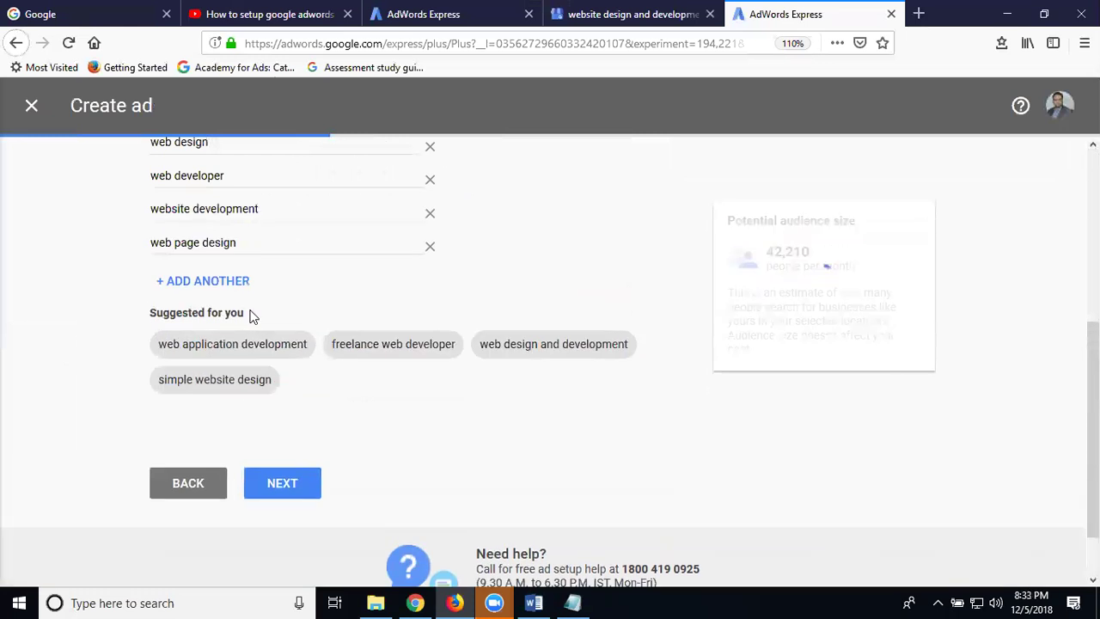
click(225, 352)
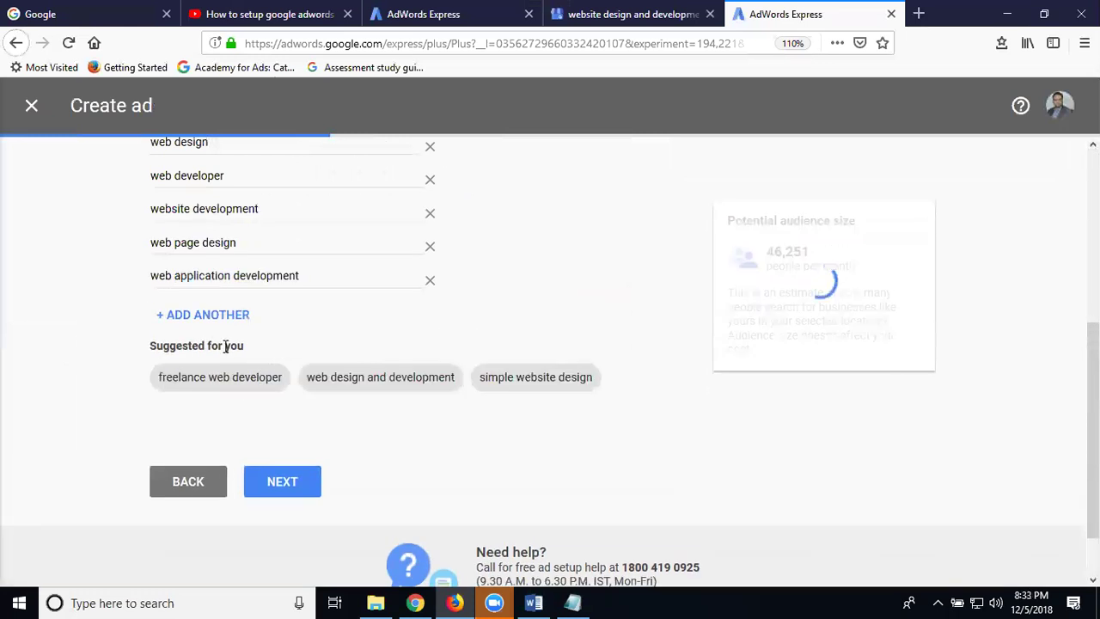
click(247, 386)
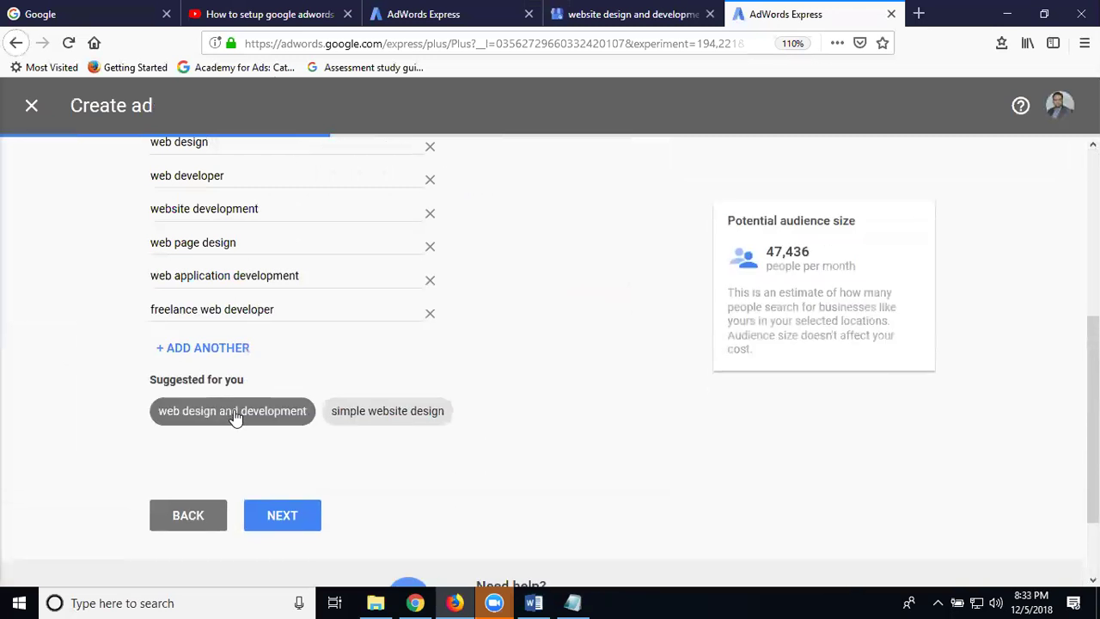
click(236, 415)
click(231, 450)
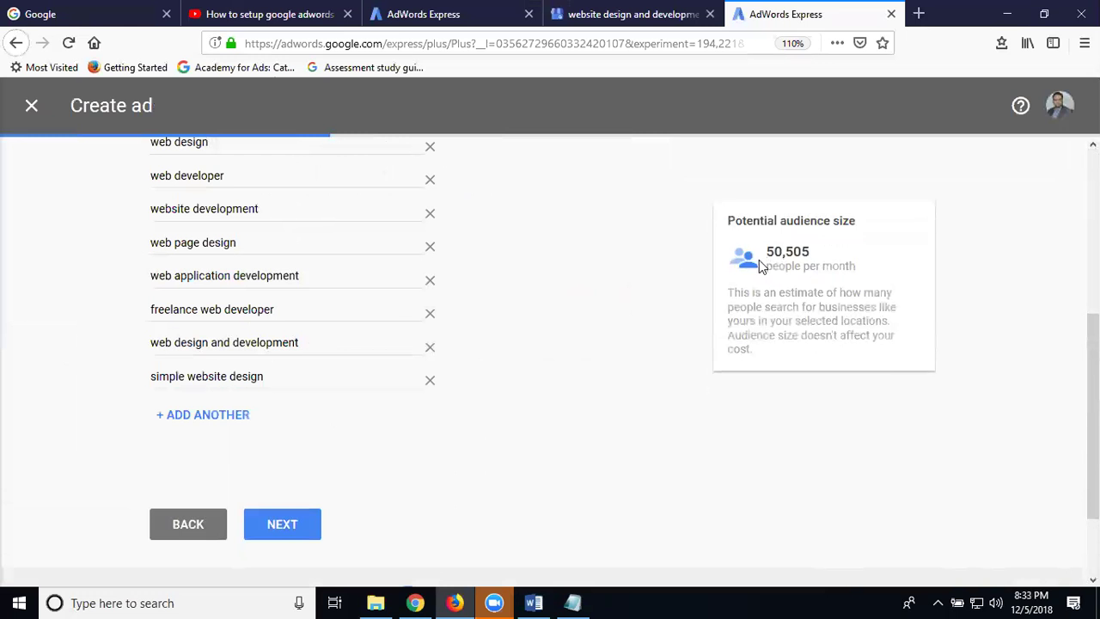
Step: Check the language, business category and promoted services, and continue to the ad text
scroll(467, 387, up, 5)
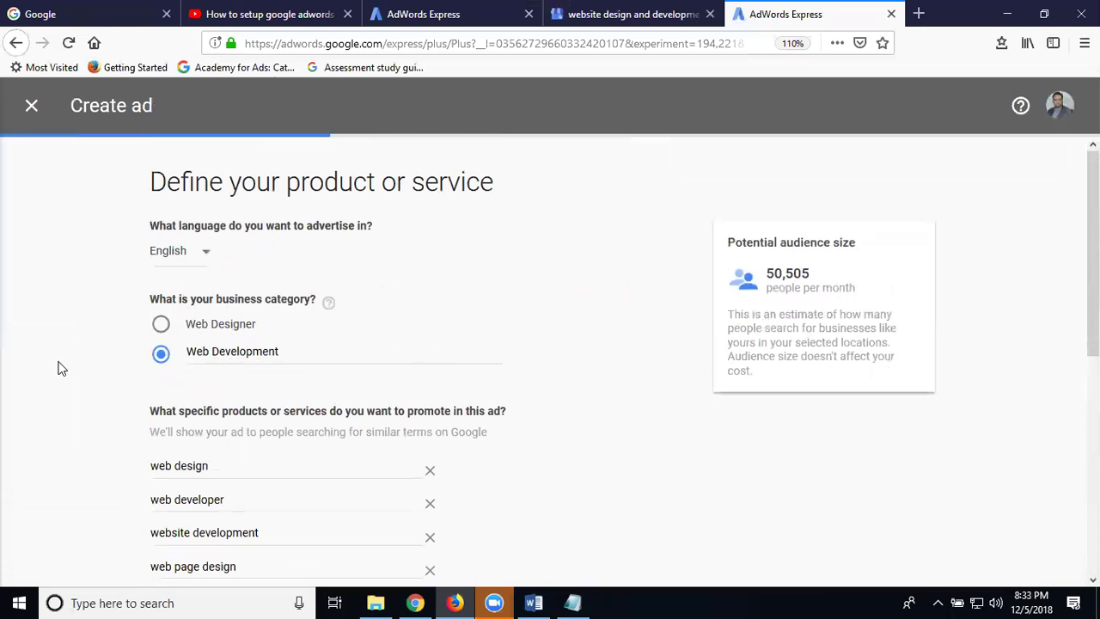
scroll(57, 368, down, 5)
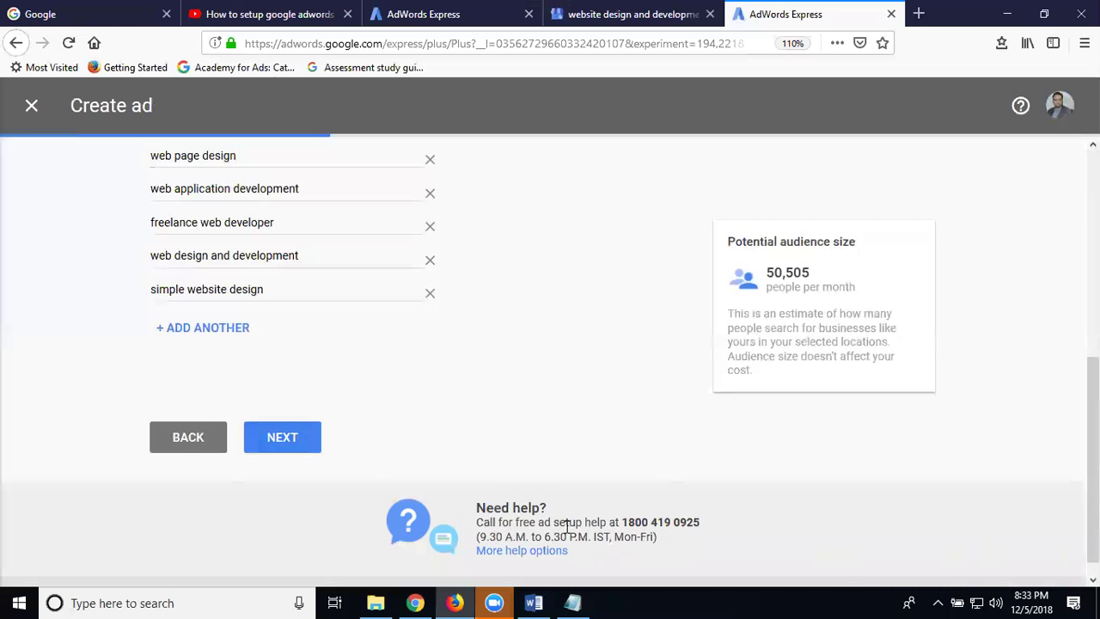
click(290, 446)
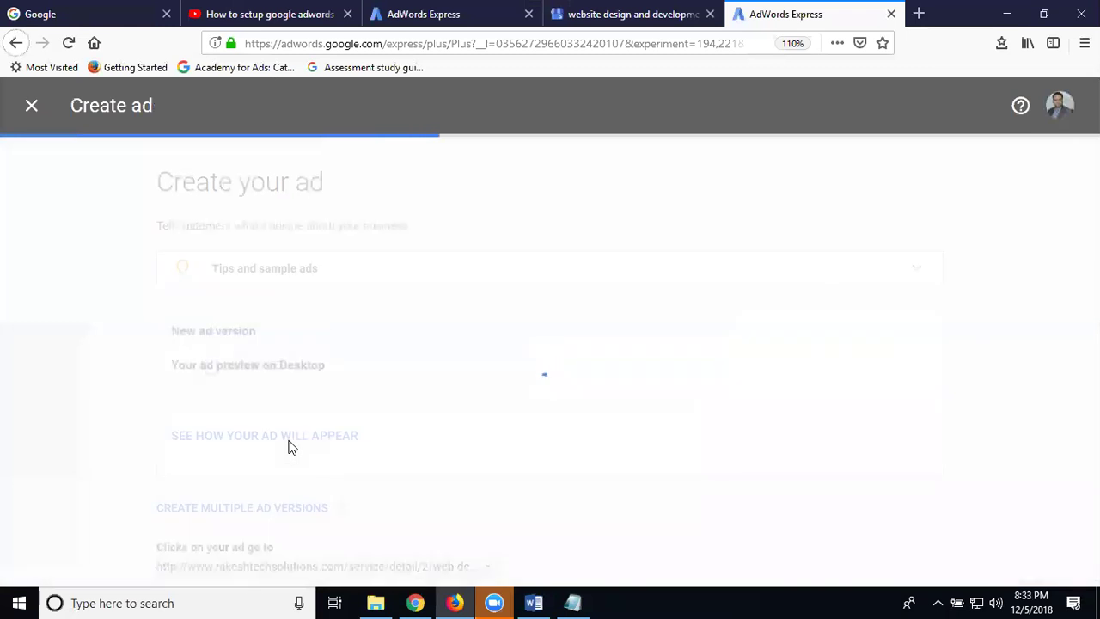
Step: Look over the headline and description fields and enter "Website design and development" as the first headline
scroll(102, 372, down, 1)
scroll(101, 373, down, 3)
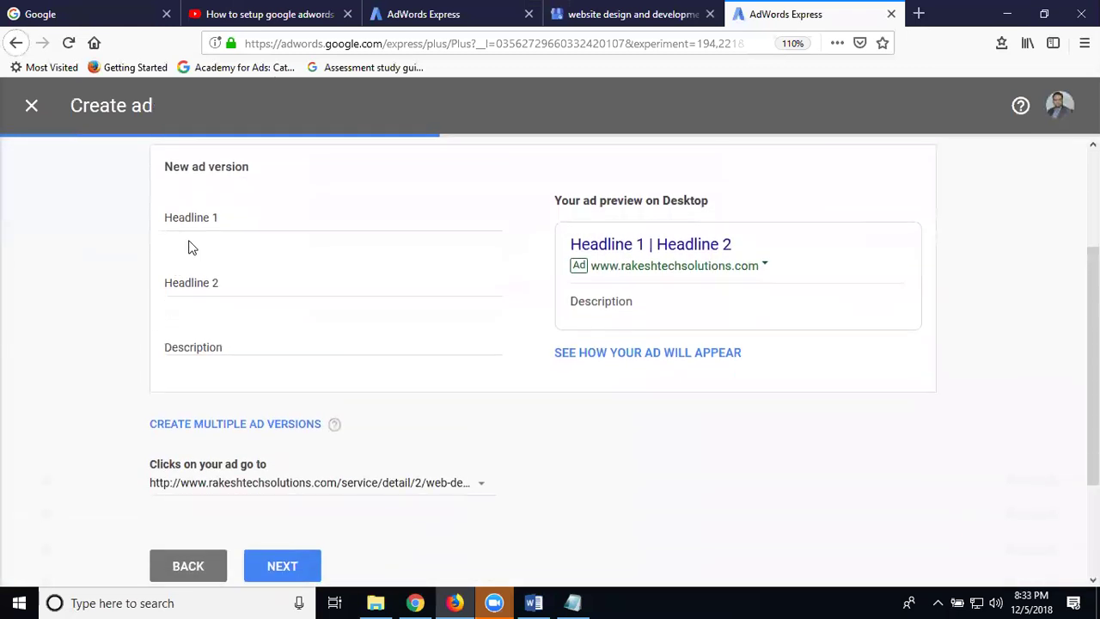
click(203, 209)
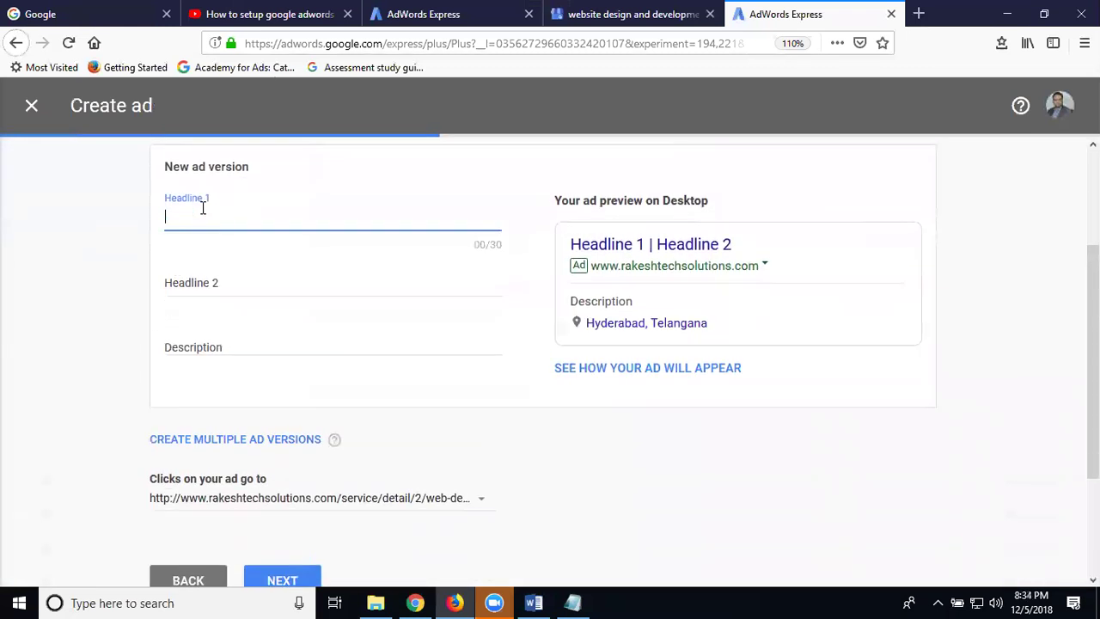
click(206, 275)
click(207, 345)
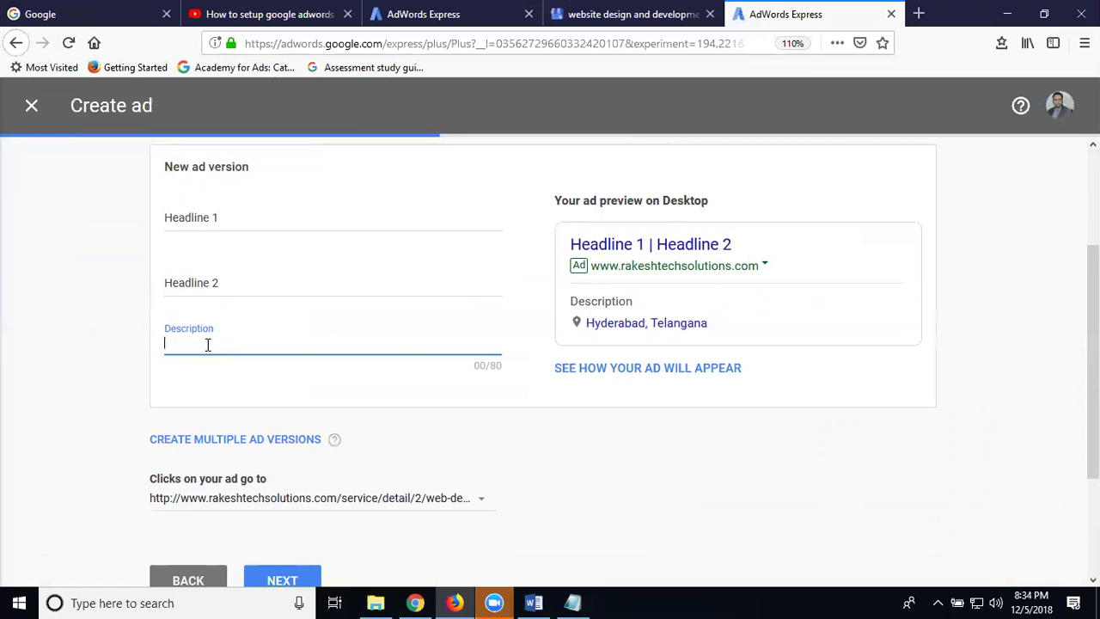
click(319, 216)
click(304, 277)
click(309, 341)
click(279, 216)
text(Website design )
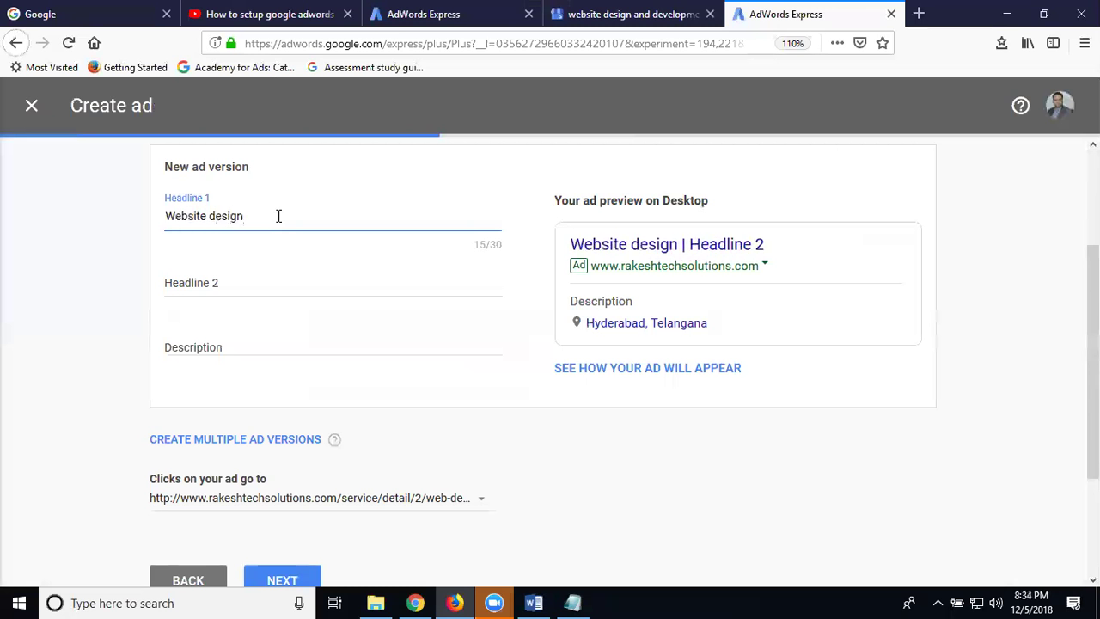
text(and development)
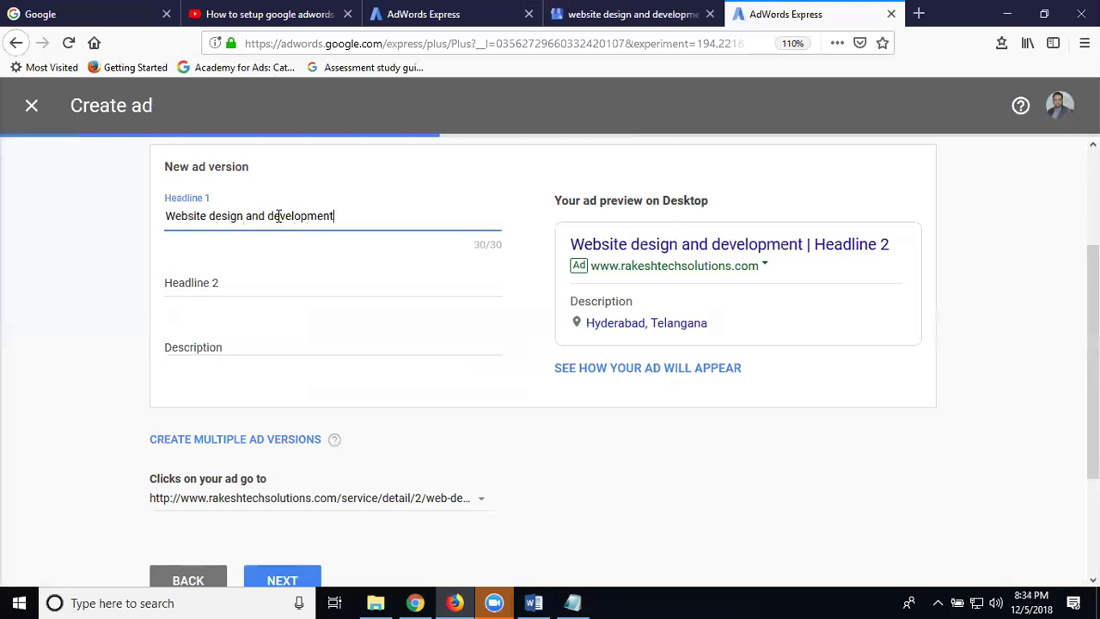
Step: Enter "Services in madhapur" as the second headline
click(275, 292)
text(Services in madh)
key(BackSpace)
text(dhapur)
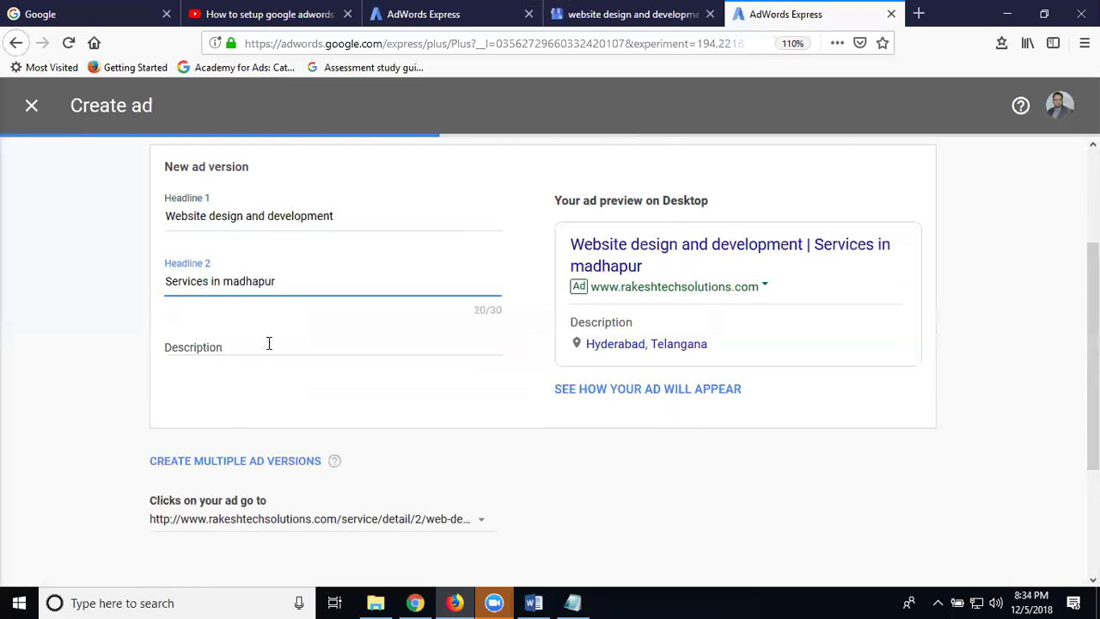
Step: Write the ad description "RTS Provide Best Website design and development services with best price", reusing the first headline's text
click(269, 344)
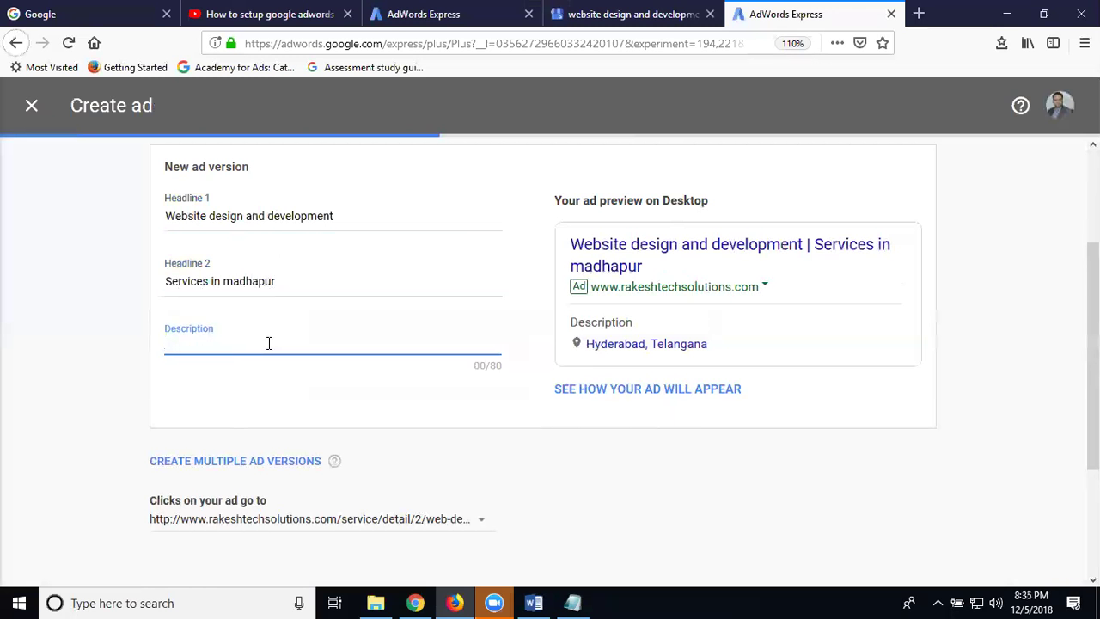
text(Ra)
key(BackSpace)
text(TS Provide )
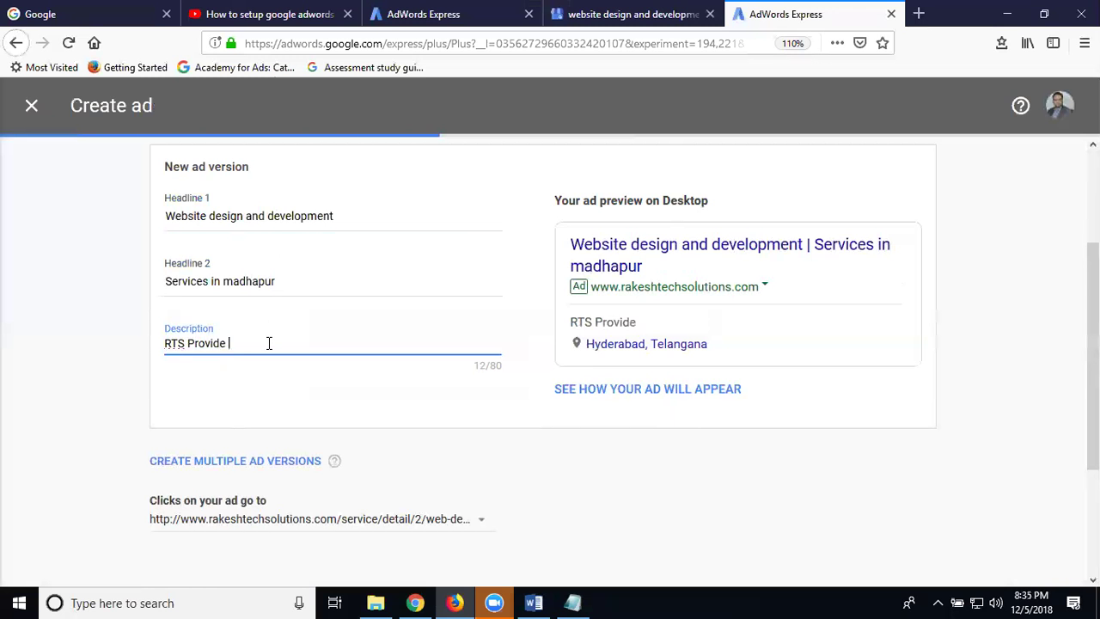
text(Best Web)
triple_click(283, 209)
key(ctrl+c)
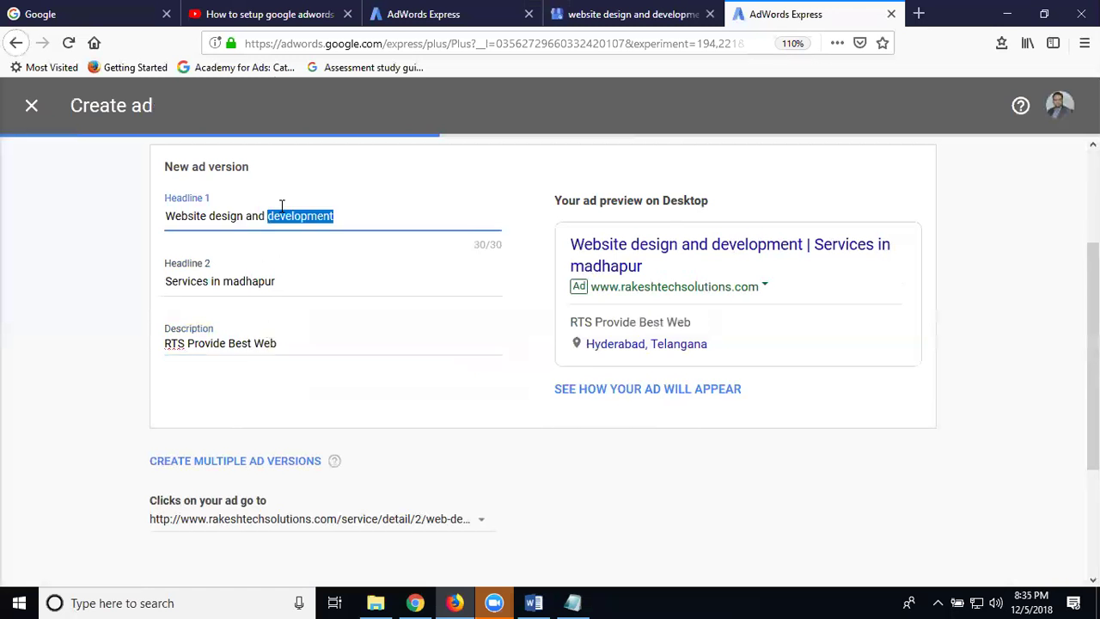
double_click(262, 344)
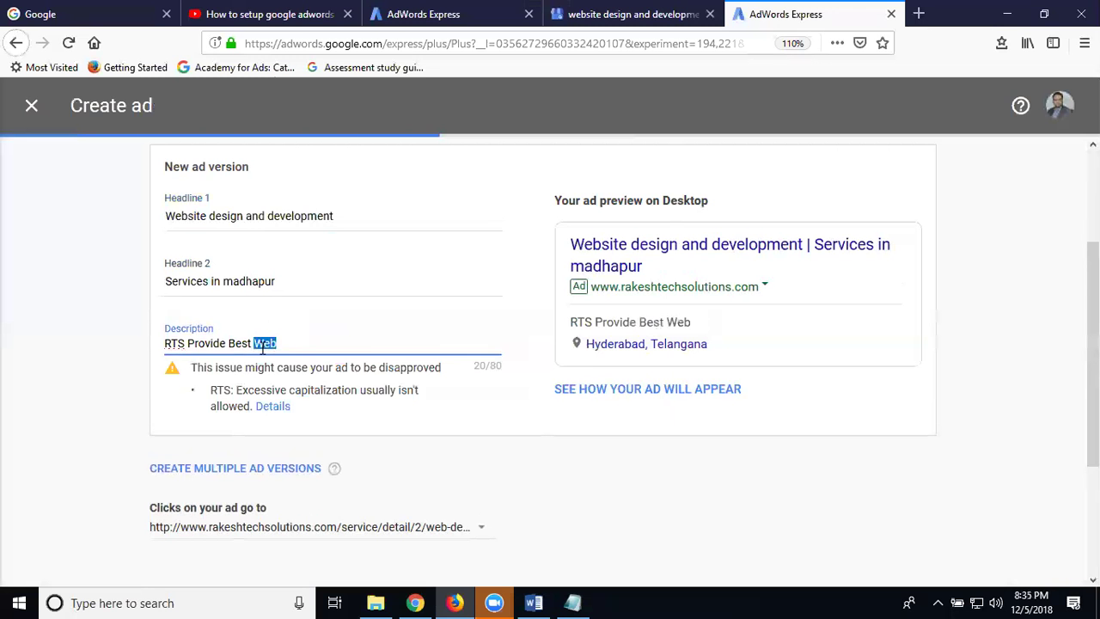
key(ctrl+v)
text(services with be)
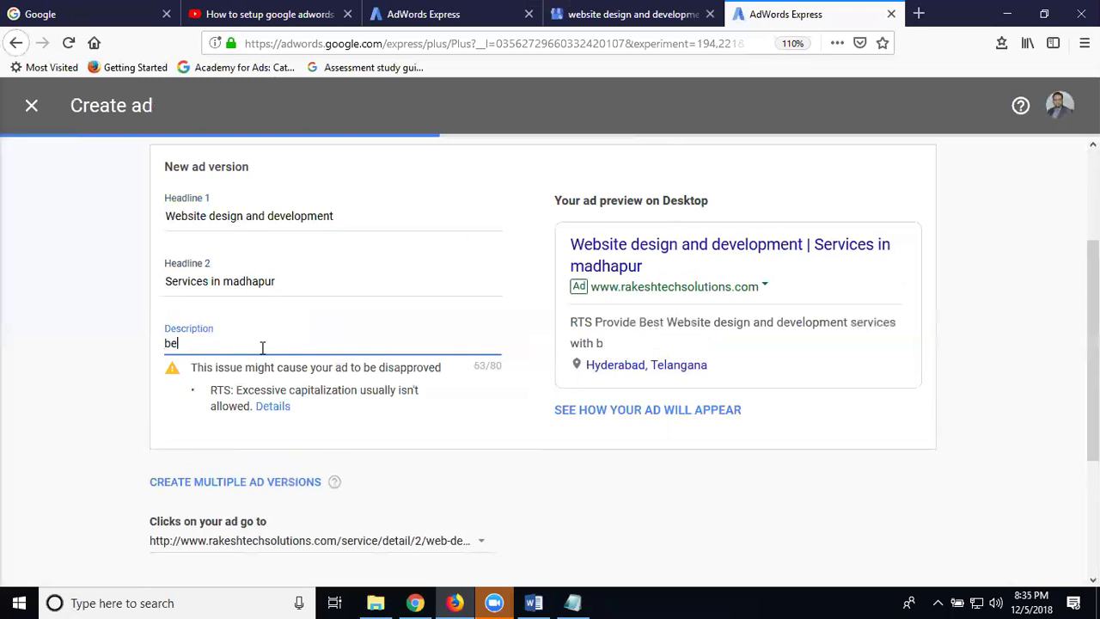
text(st priv)
key(BackSpace)
text(ce)
click(92, 301)
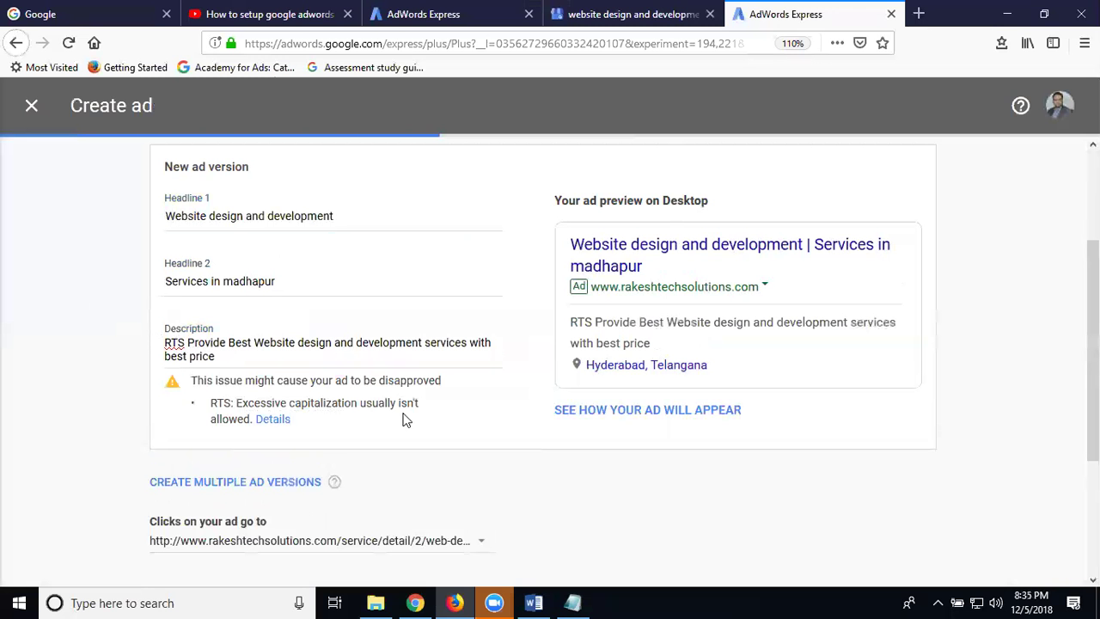
Step: Change the company abbreviation at the start of the description to "Rts", keeping a space before "Provide"
double_click(172, 343)
text(rts)
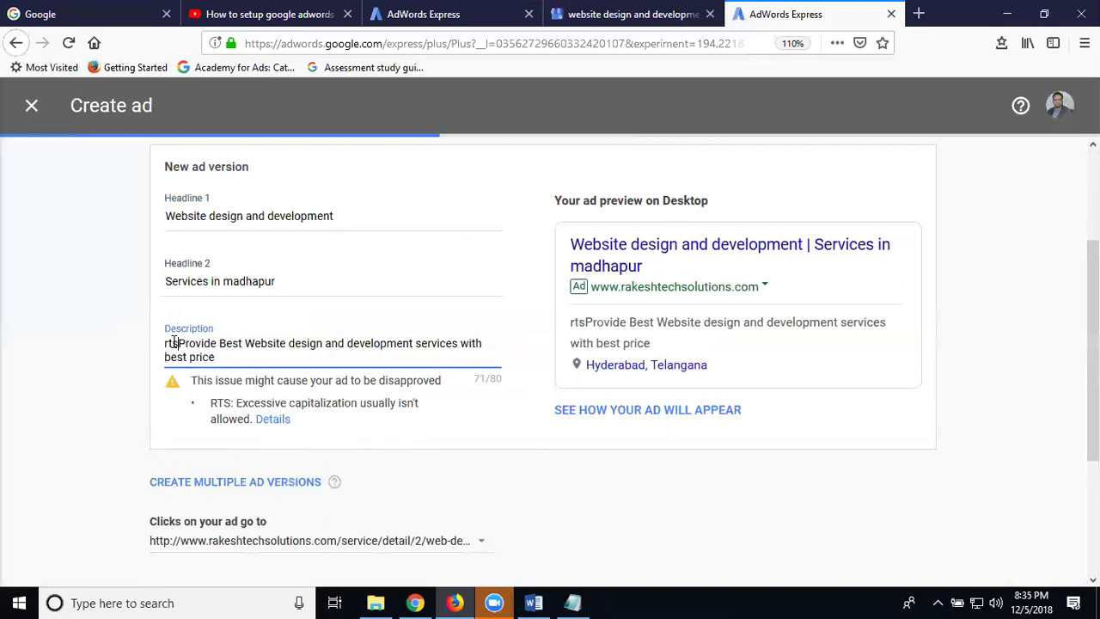
click(86, 348)
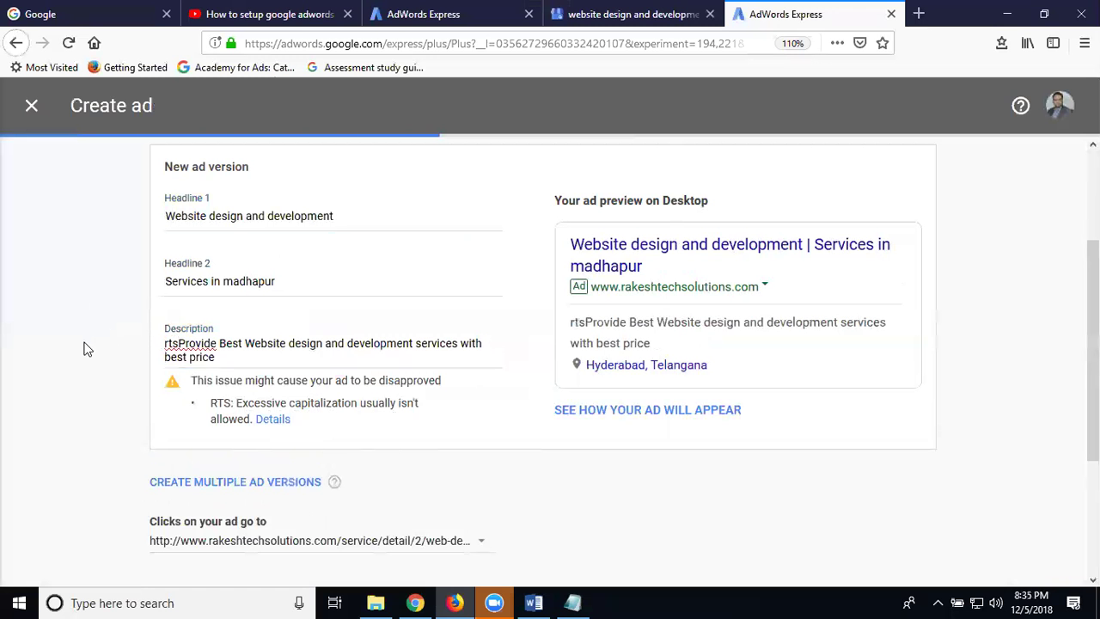
click(179, 343)
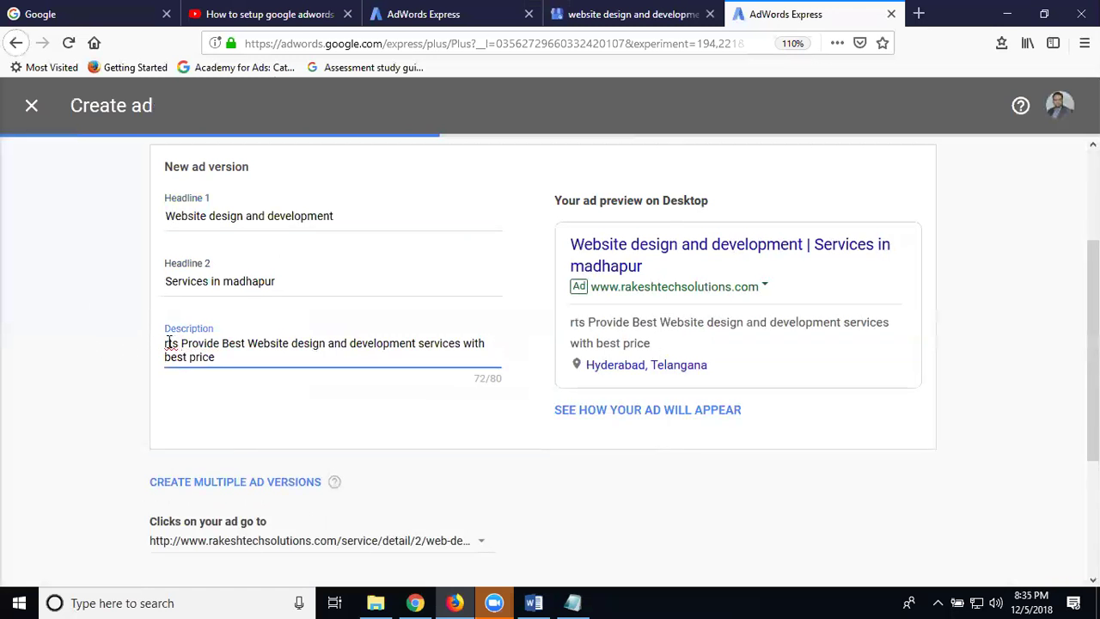
click(169, 343)
key(BackSpace)
text(R)
click(143, 348)
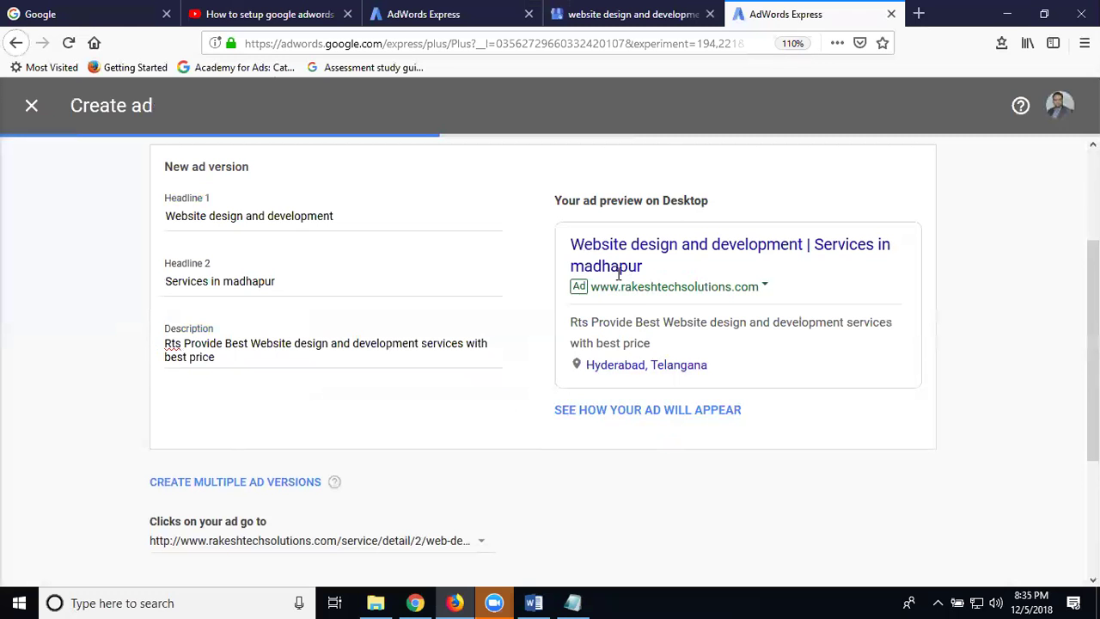
Step: Preview how the ad appears on Google Search, Google Maps and Google partner sites
scroll(388, 282, up, 4)
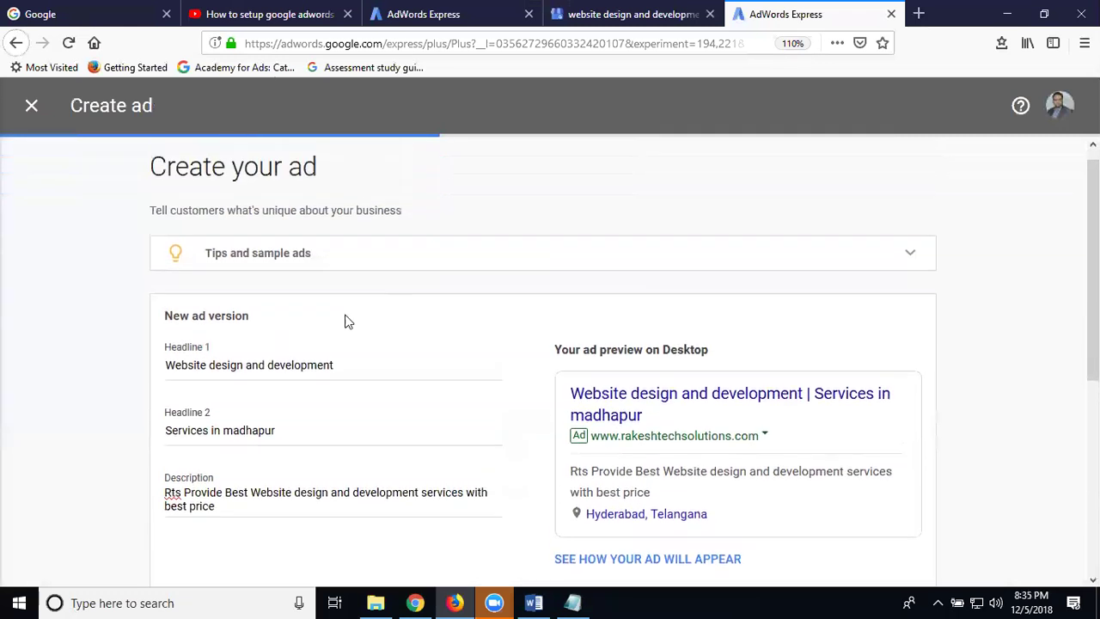
scroll(449, 403, down, 4)
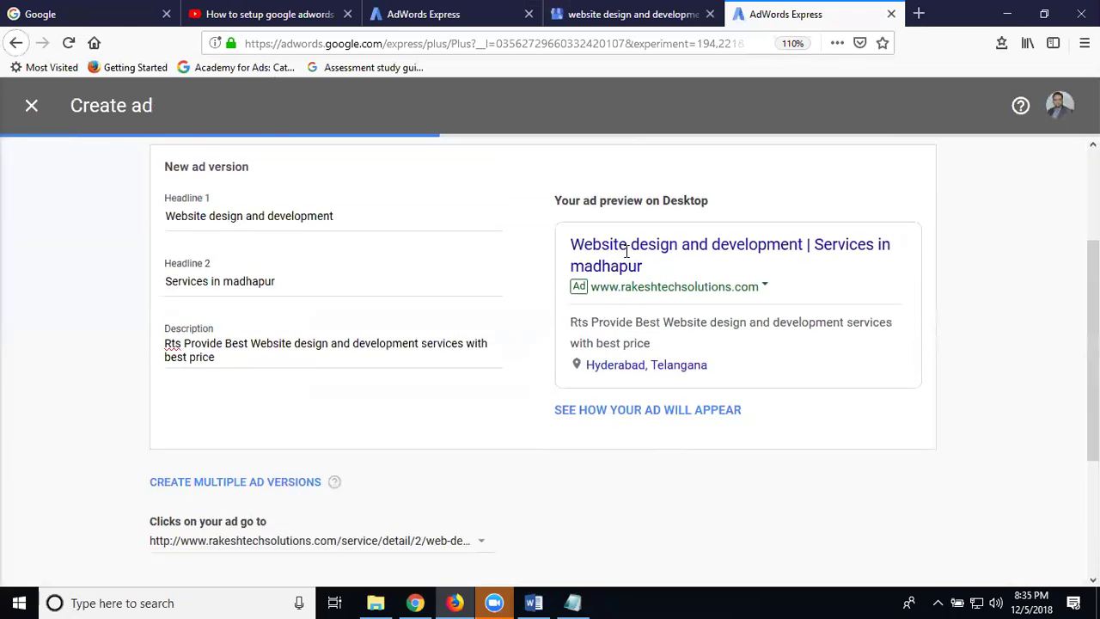
click(650, 411)
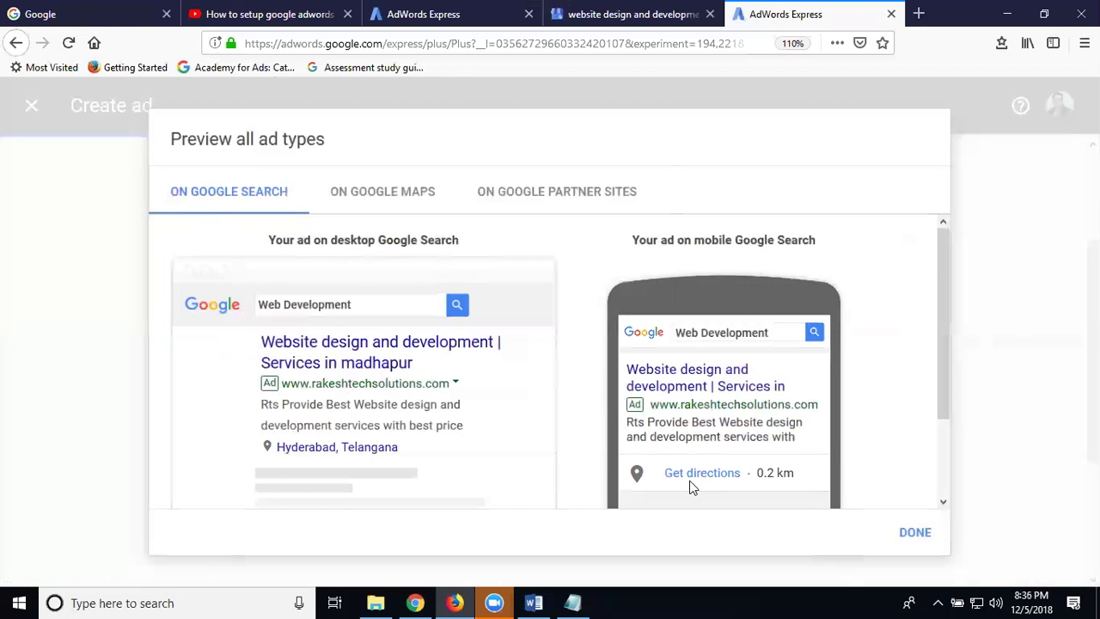
click(362, 203)
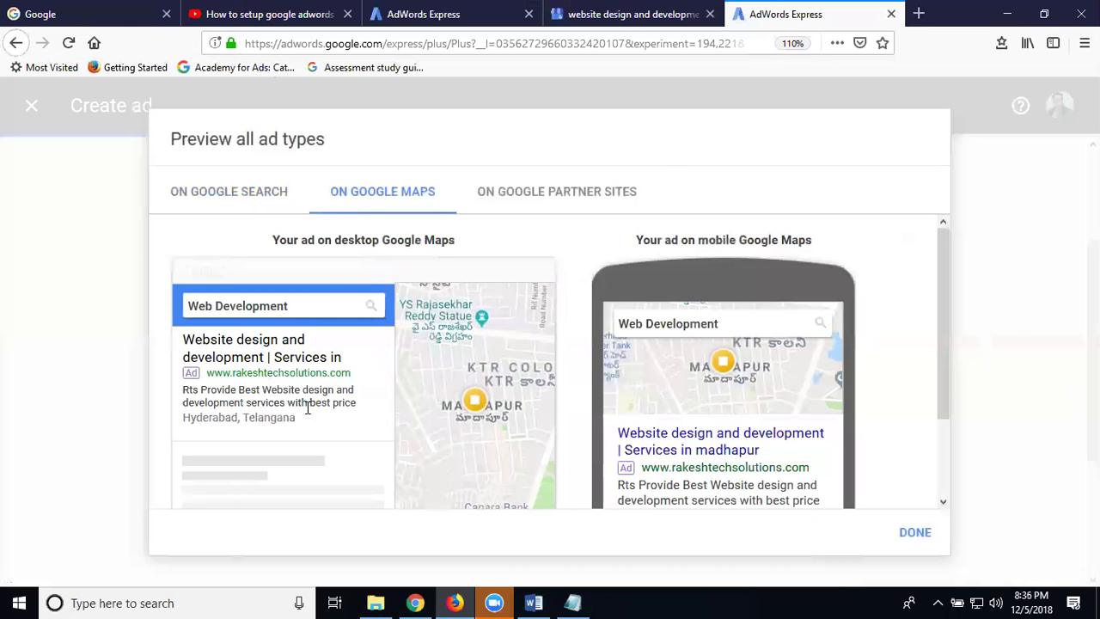
click(534, 190)
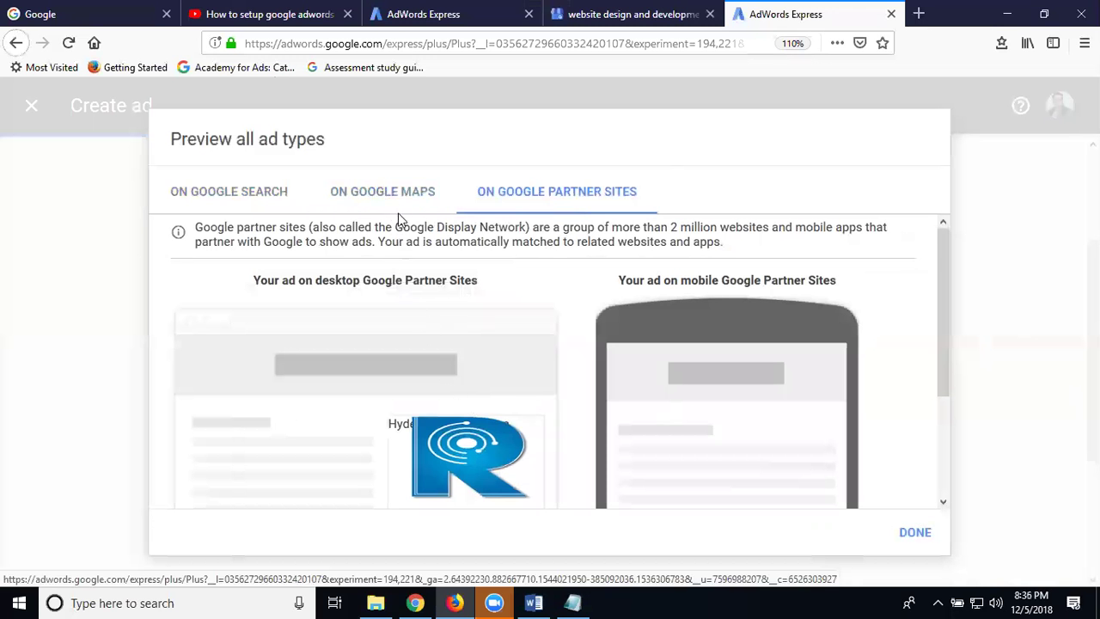
click(253, 195)
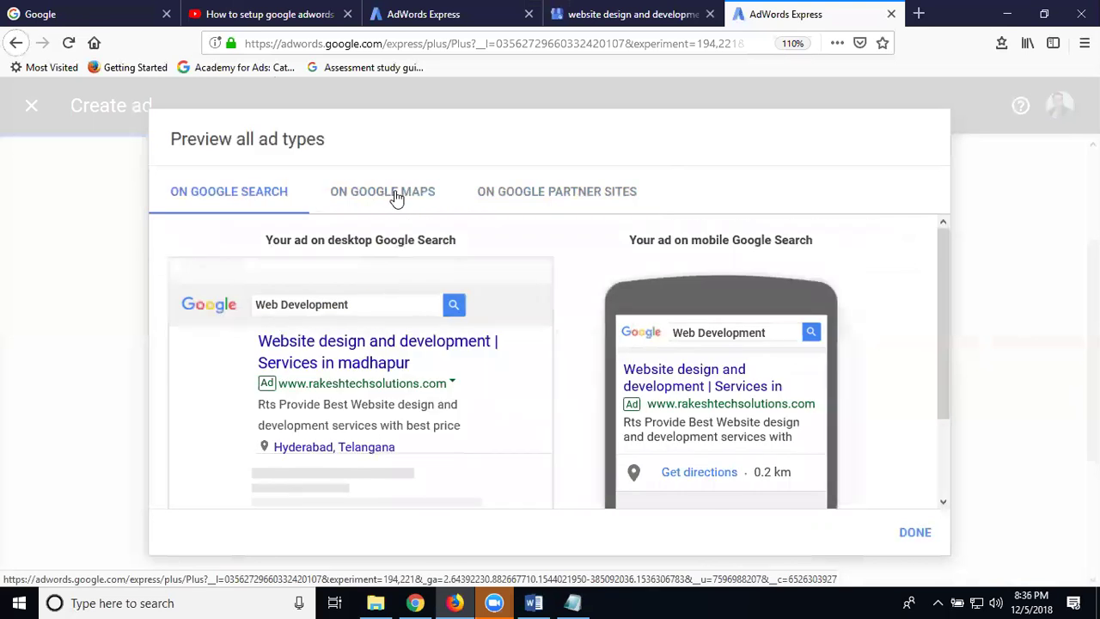
click(396, 198)
click(542, 198)
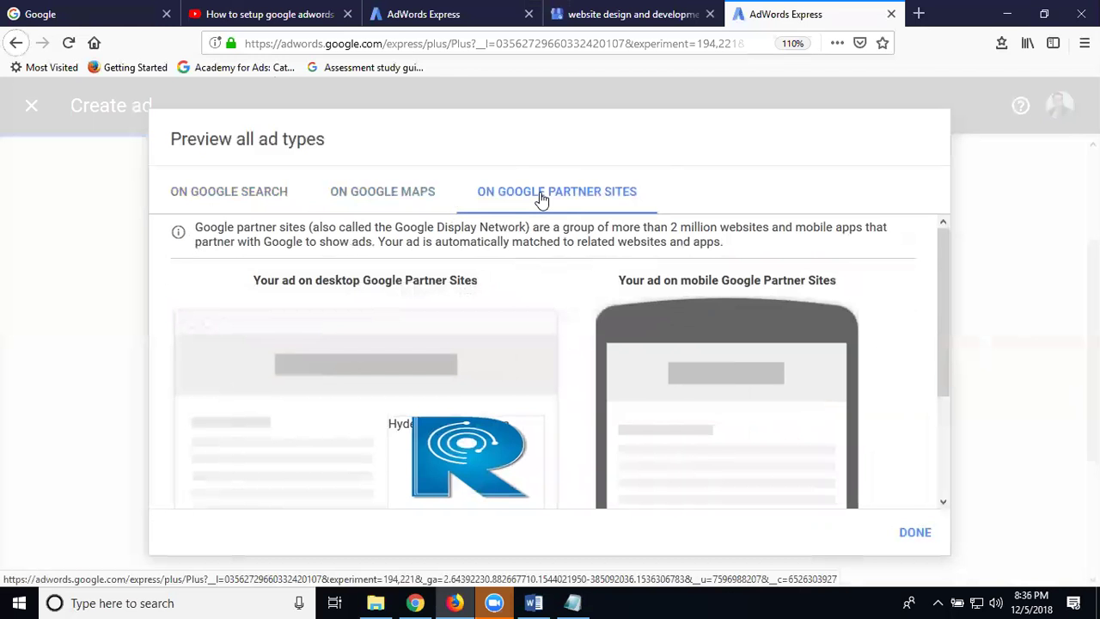
Step: Choose the business website address as the destination for ad clicks and proceed to adding images
click(918, 534)
scroll(436, 305, down, 5)
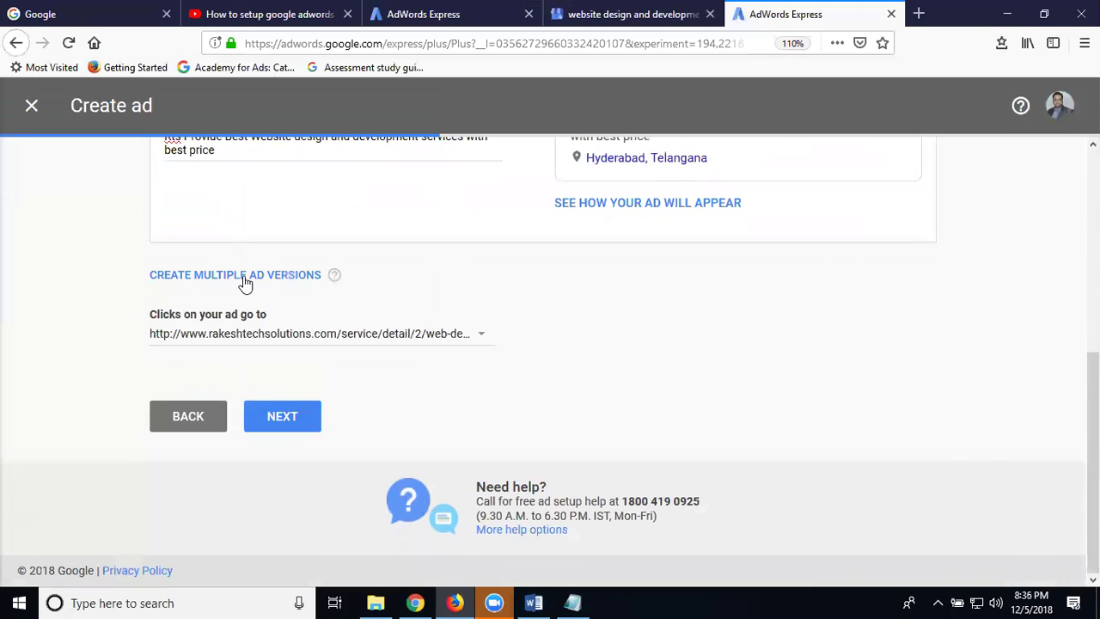
click(295, 339)
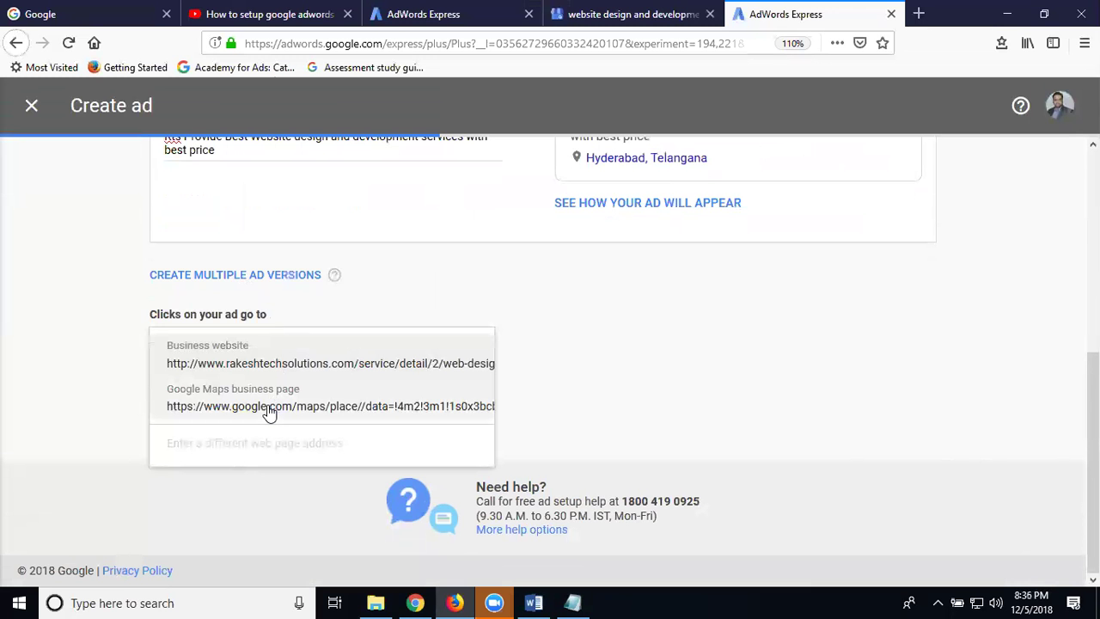
click(262, 443)
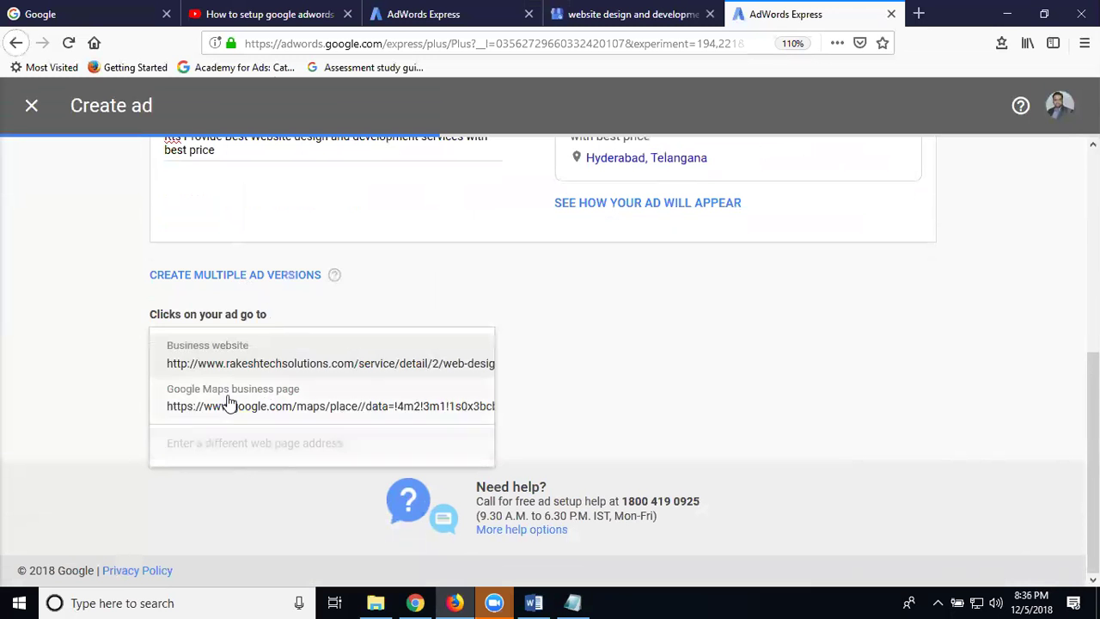
click(238, 366)
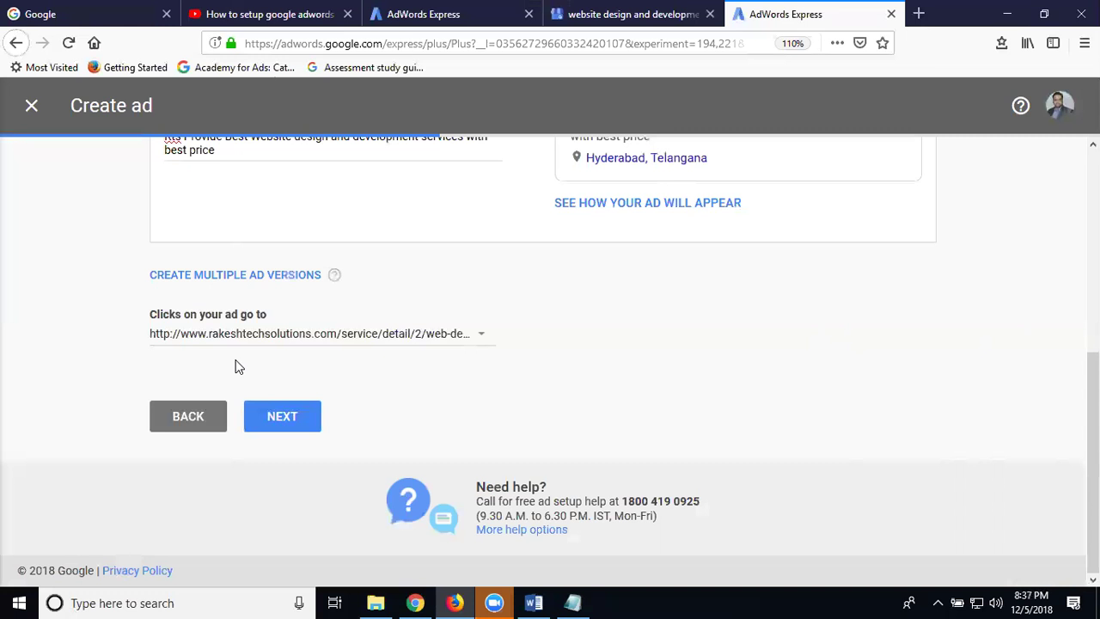
click(292, 423)
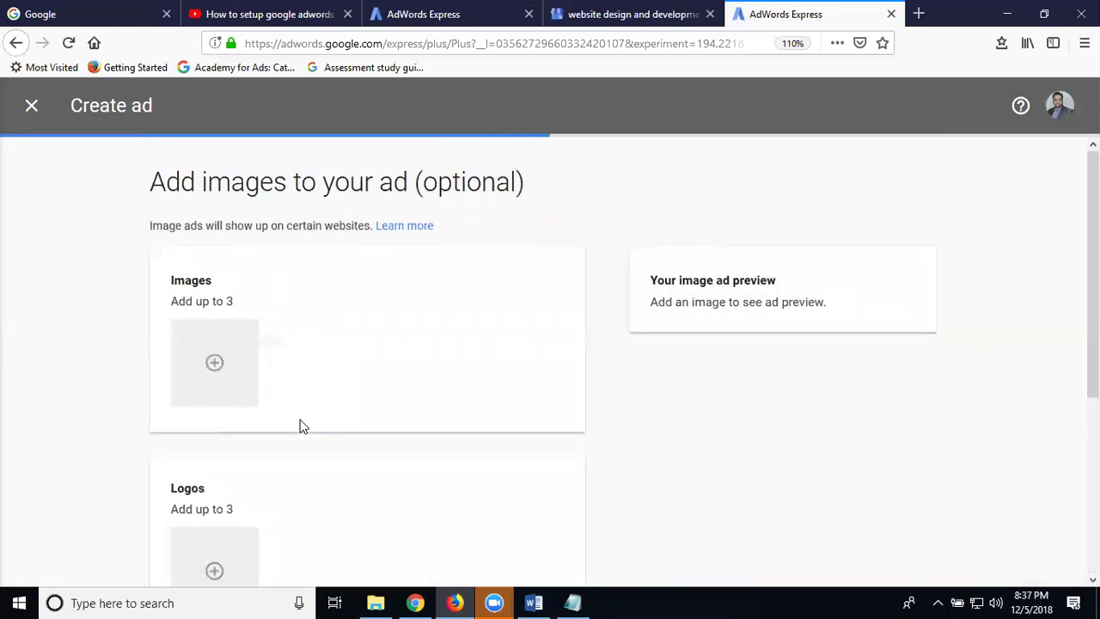
Step: Add the image "Web Design and Development companies in Hyderabad" from the "new images" folder in "rts services 2018" to the ad
scroll(209, 371, down, 3)
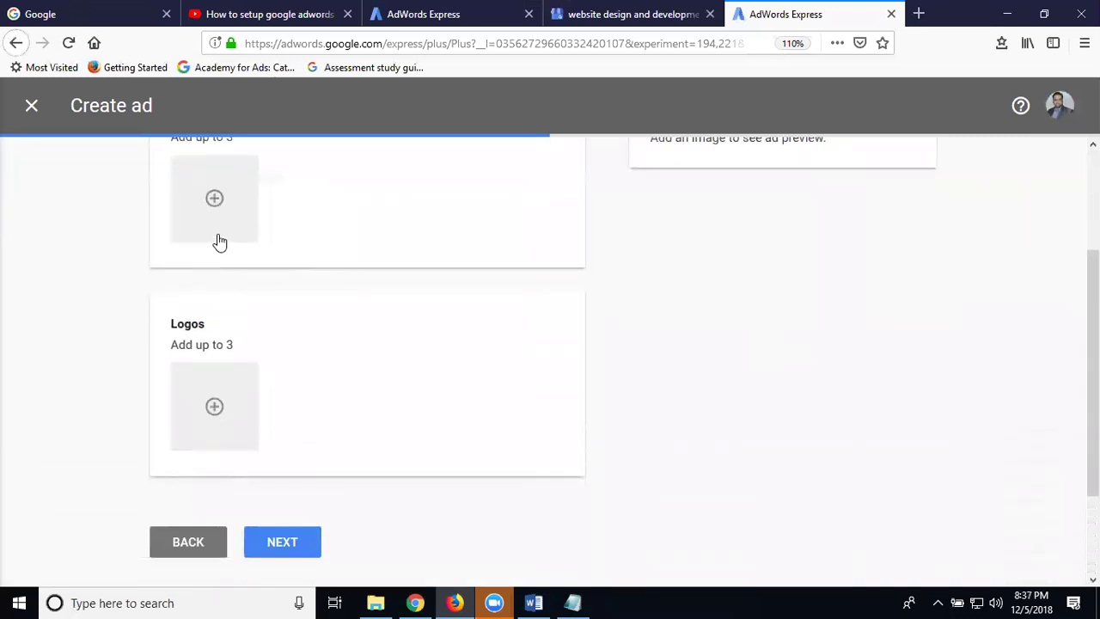
click(218, 203)
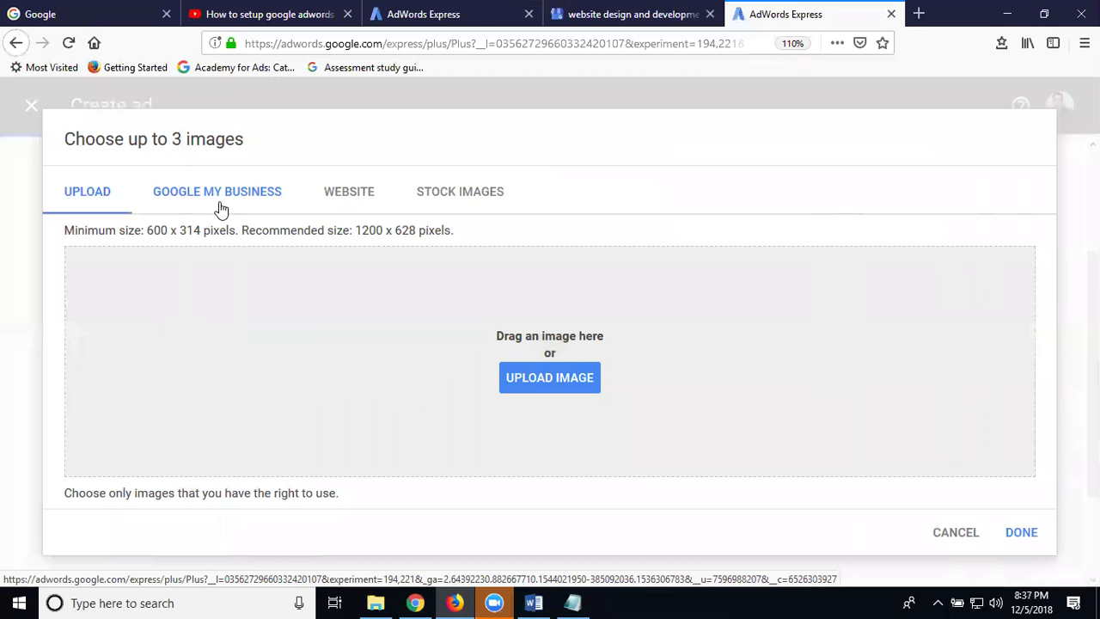
click(540, 388)
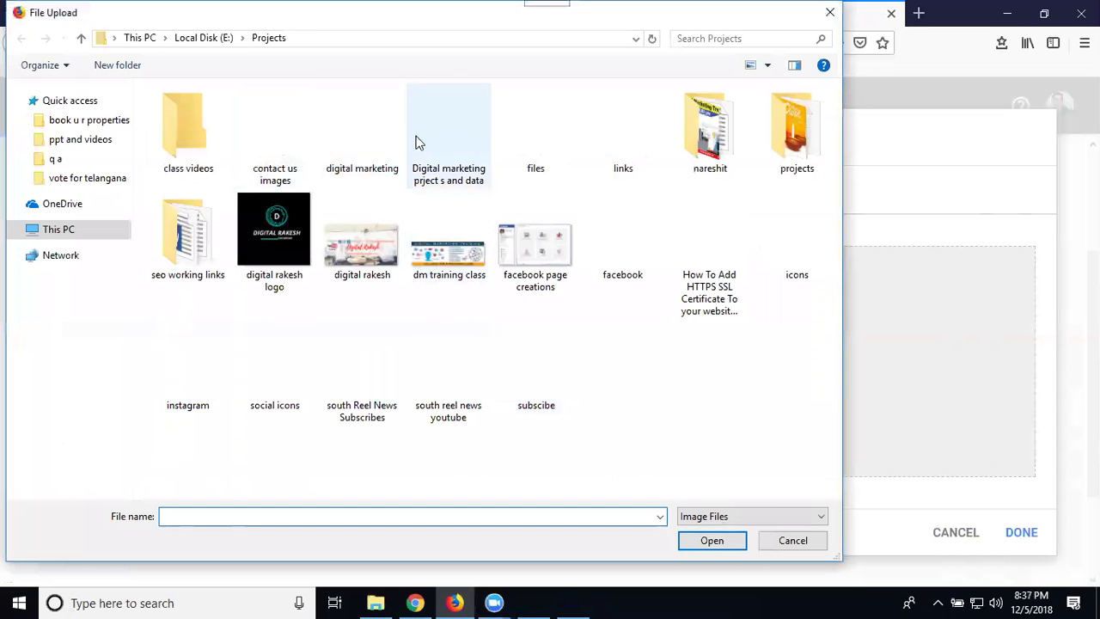
double_click(383, 136)
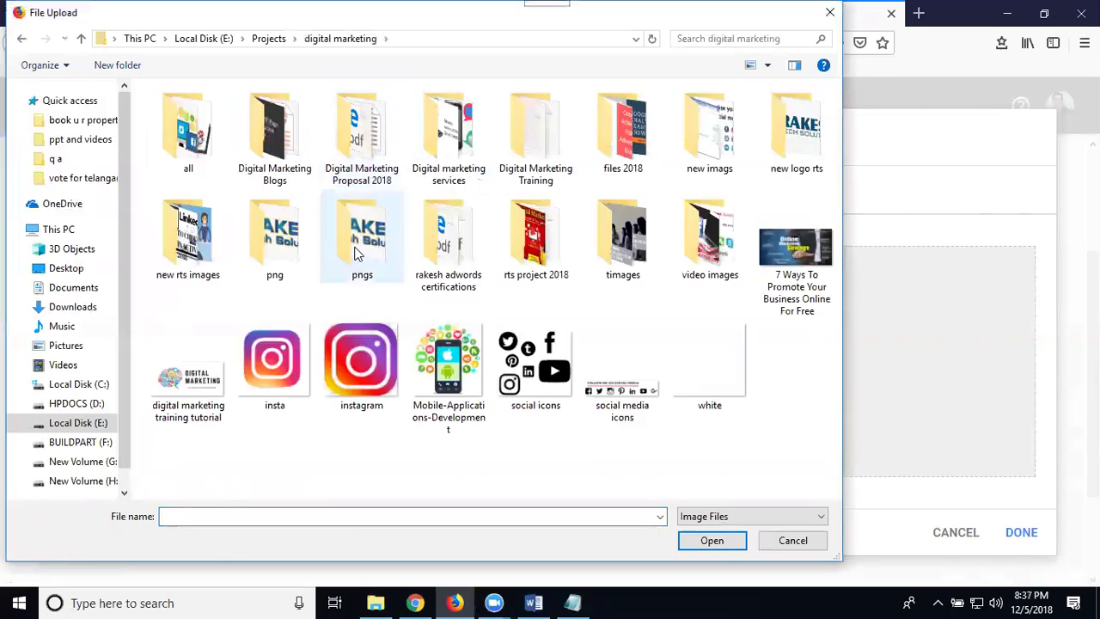
double_click(533, 232)
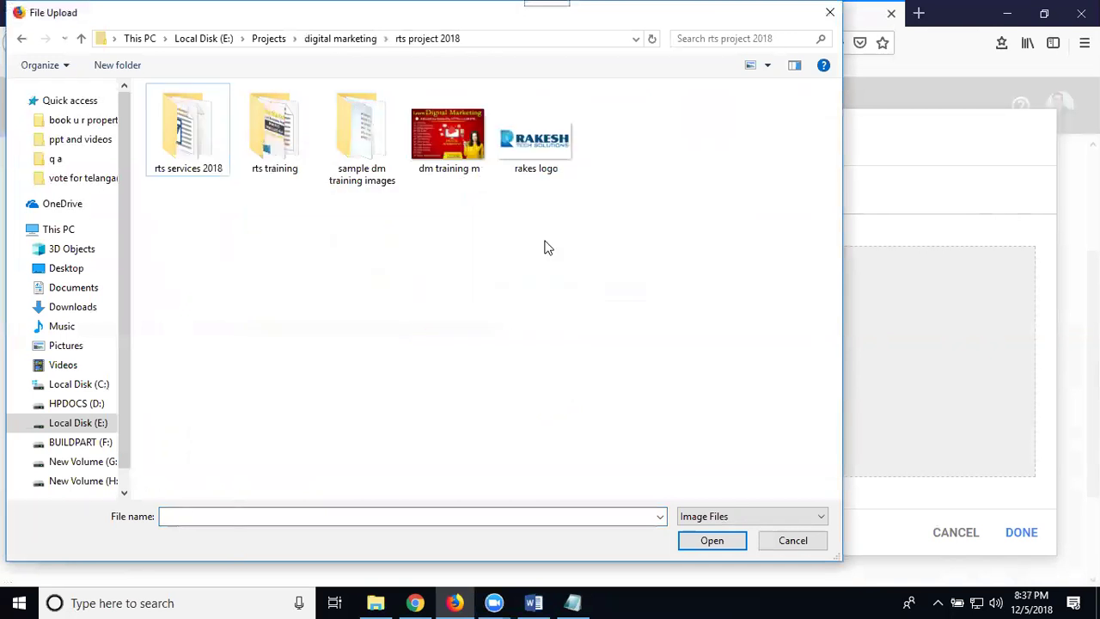
double_click(211, 148)
click(288, 150)
key(Return)
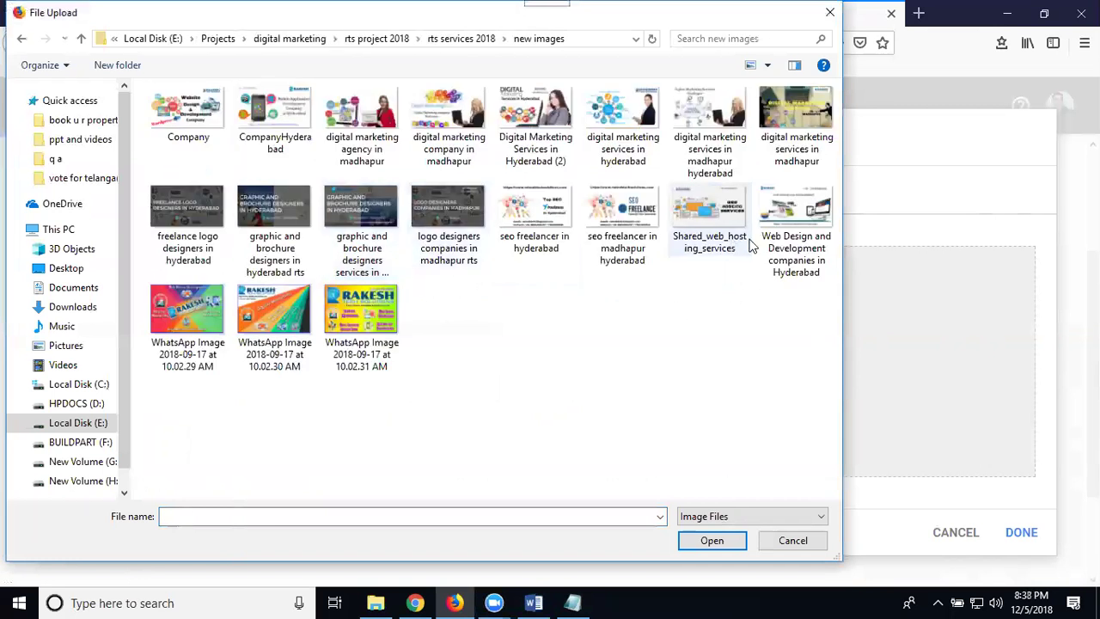
click(796, 249)
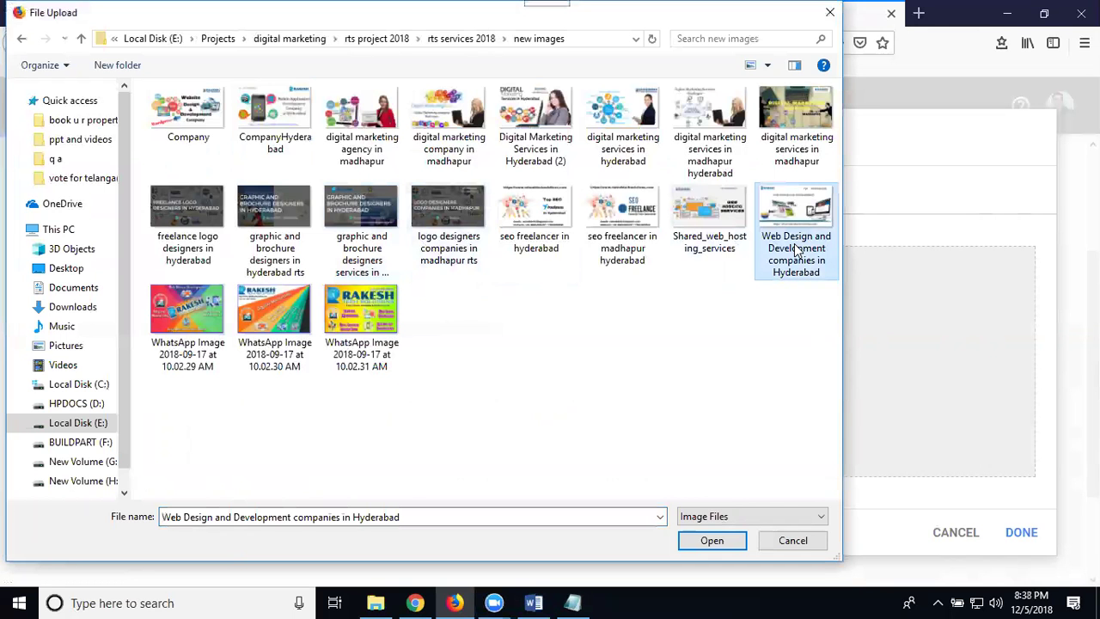
double_click(796, 249)
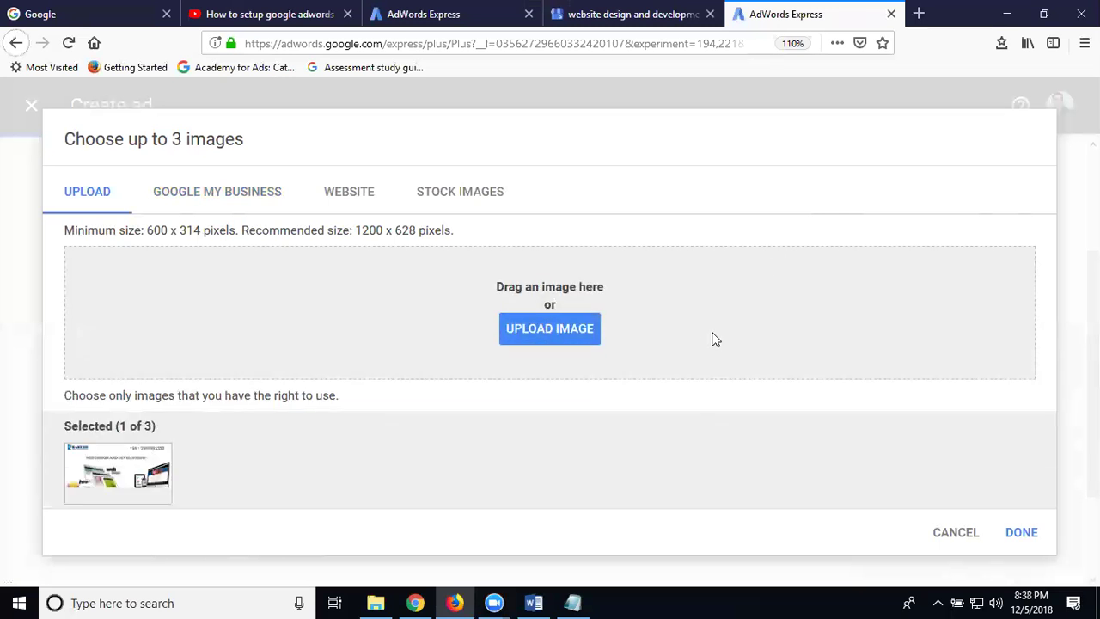
click(1023, 532)
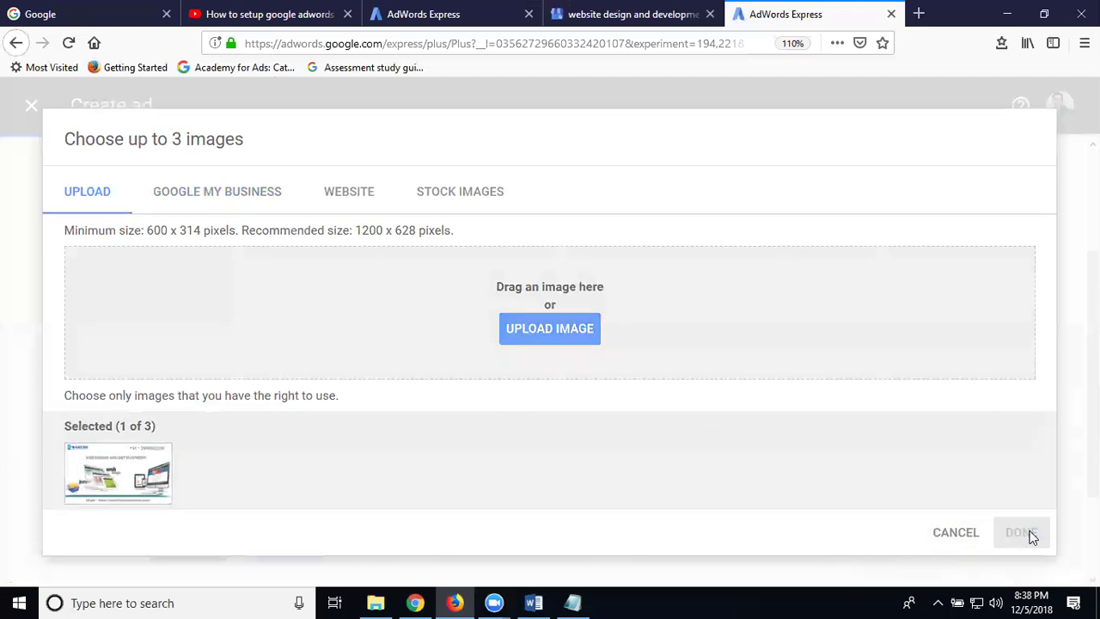
Step: Add the company logo to the ad, using the "logo" file from the "new logo rts" folder in "digital marketing"
scroll(824, 408, up, 2)
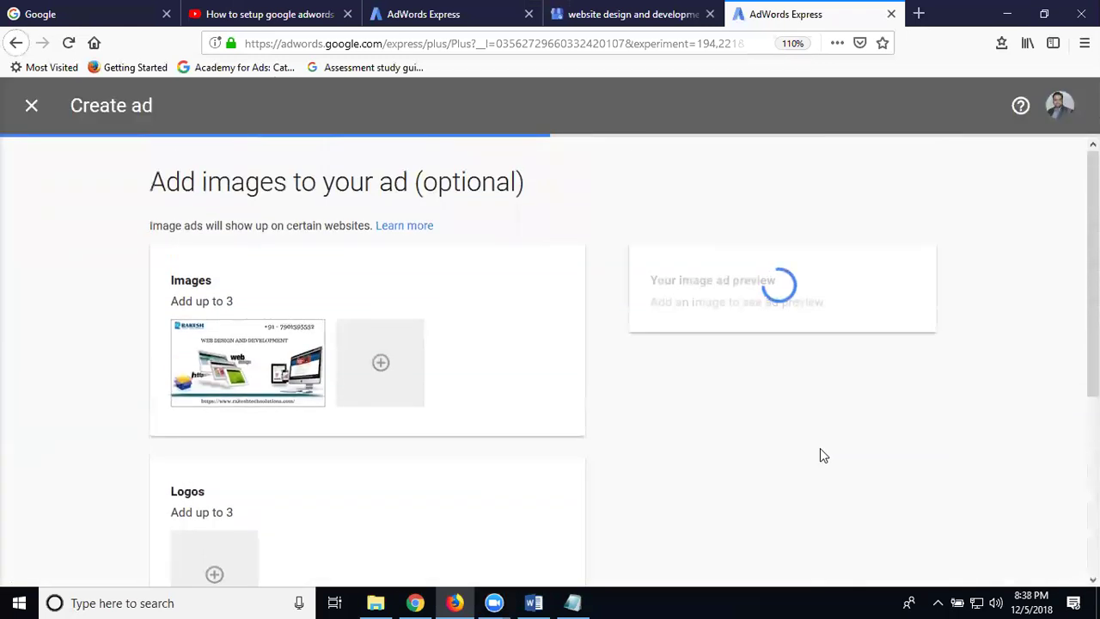
click(200, 557)
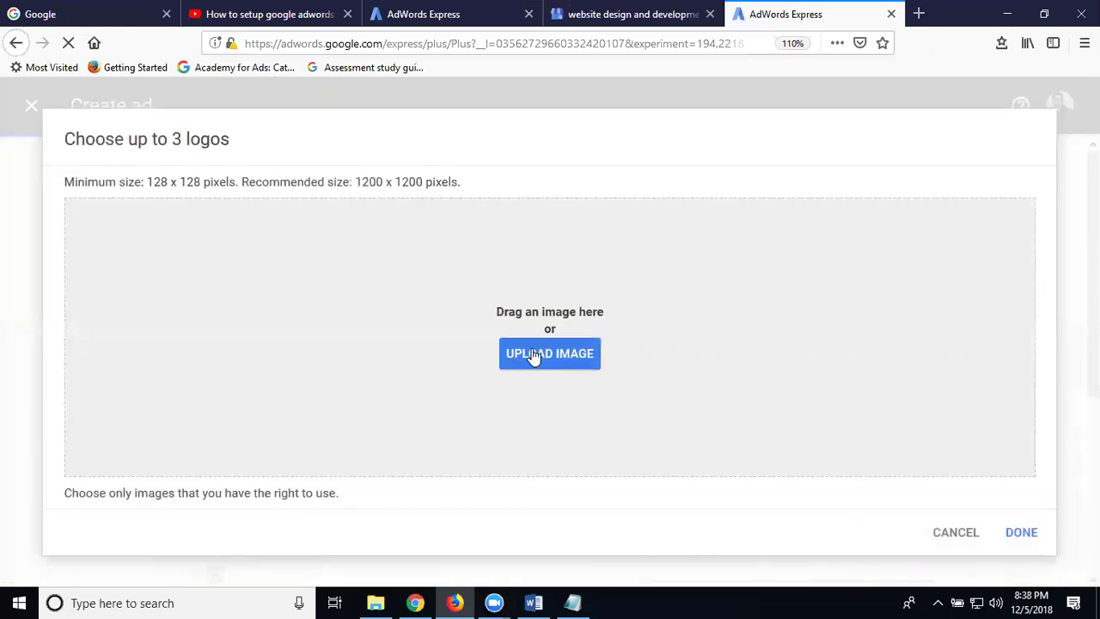
click(533, 356)
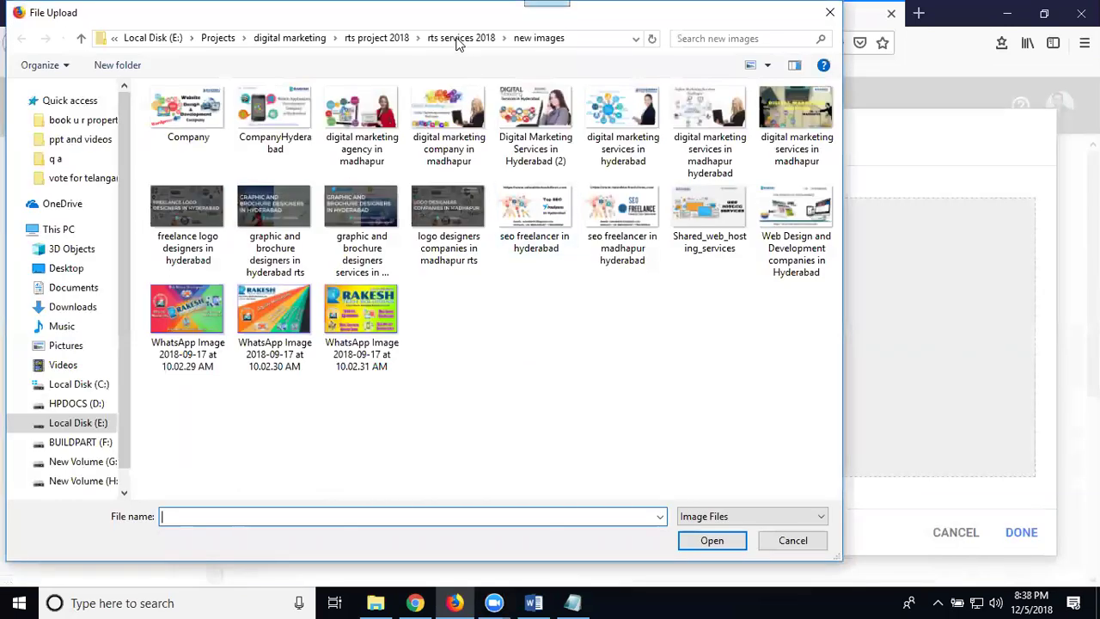
click(458, 41)
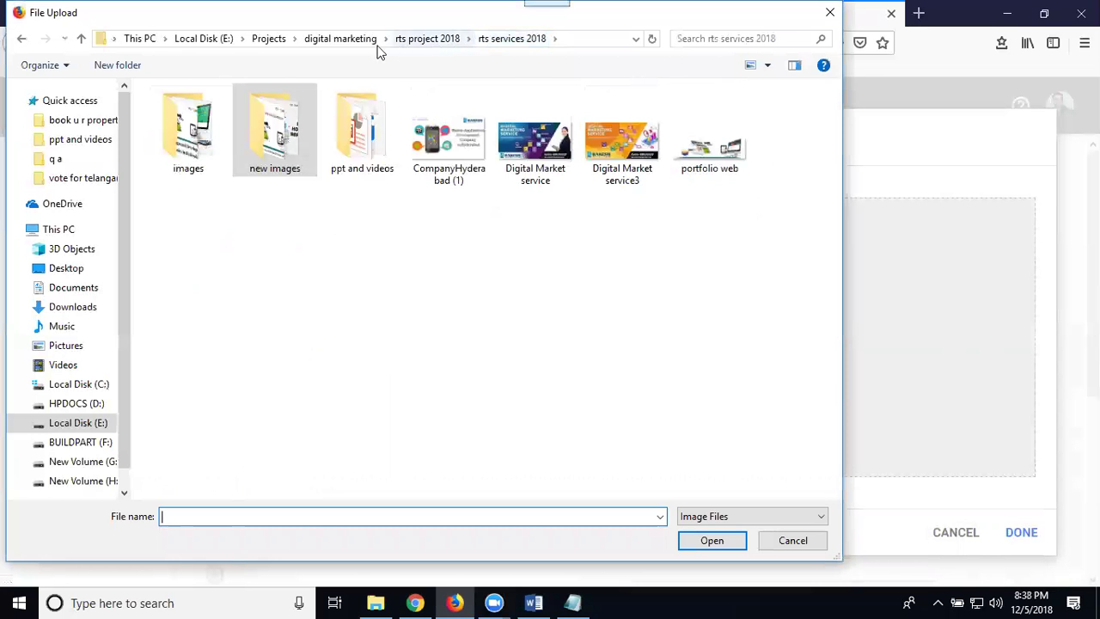
click(355, 41)
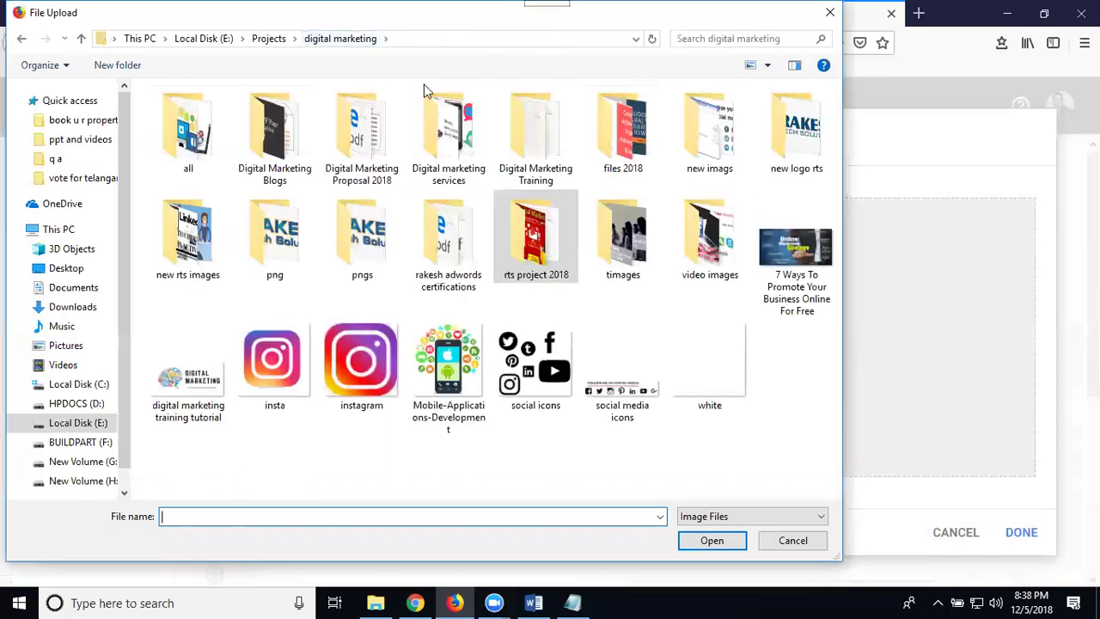
double_click(299, 229)
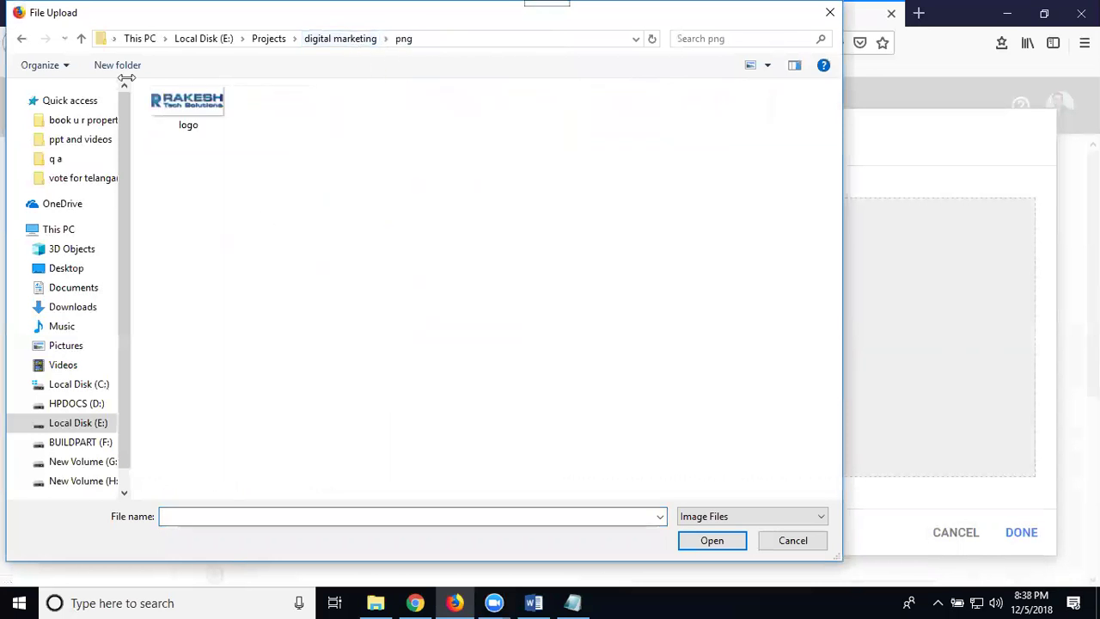
click(21, 39)
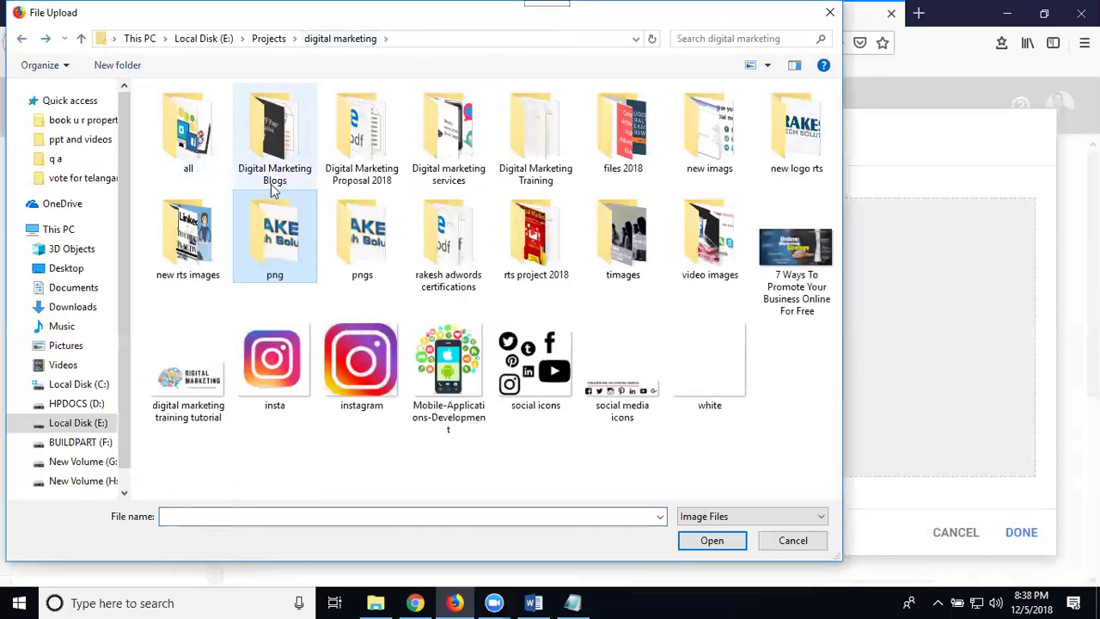
double_click(351, 238)
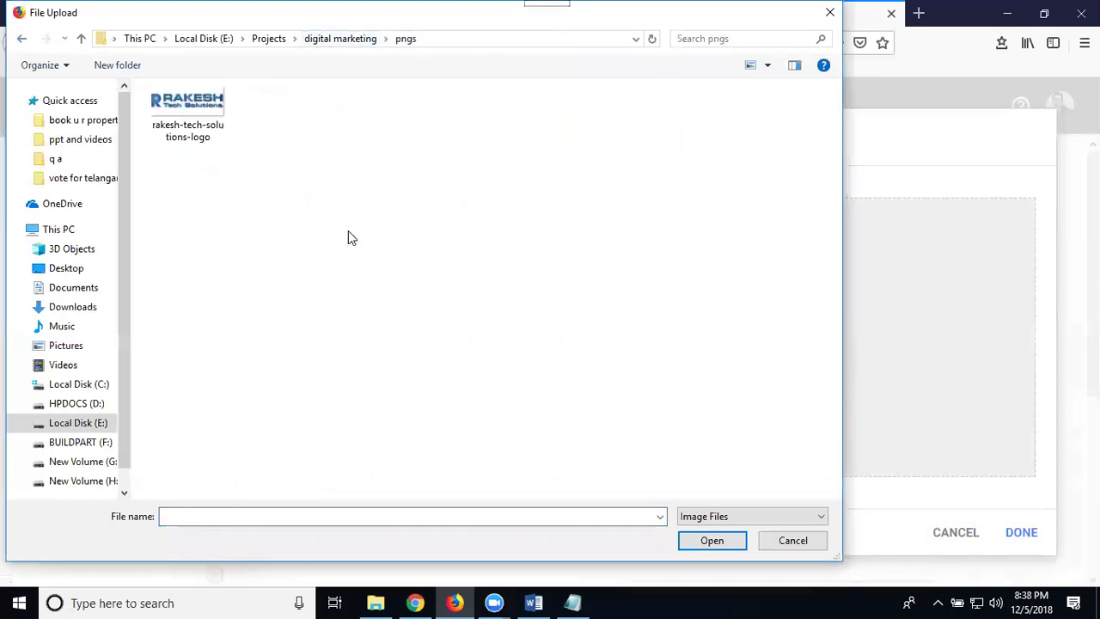
click(22, 39)
double_click(780, 165)
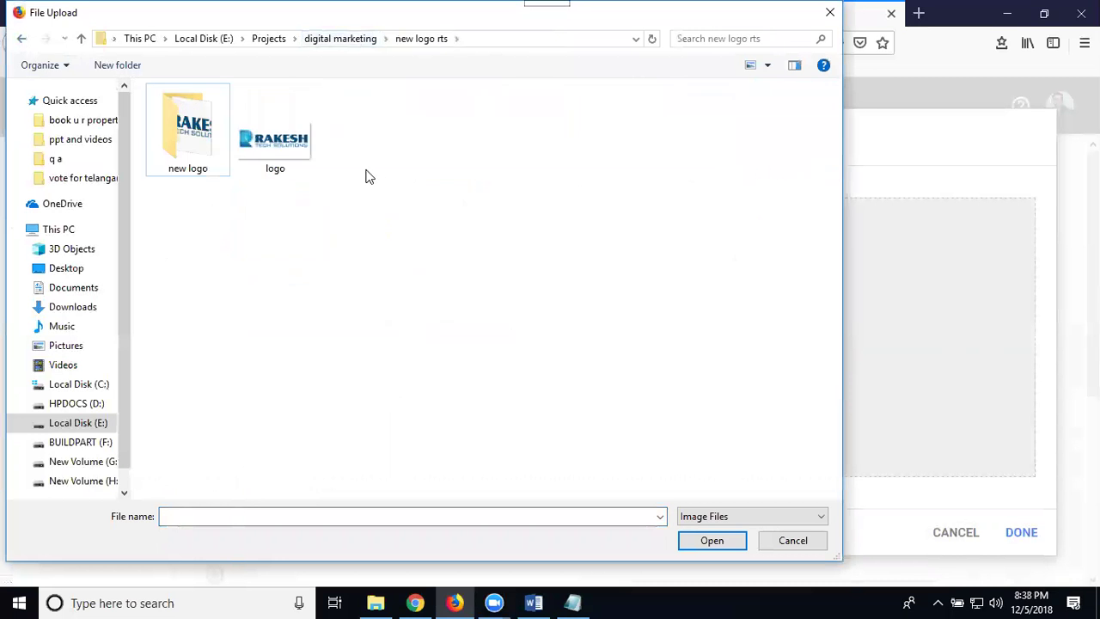
click(283, 149)
double_click(283, 149)
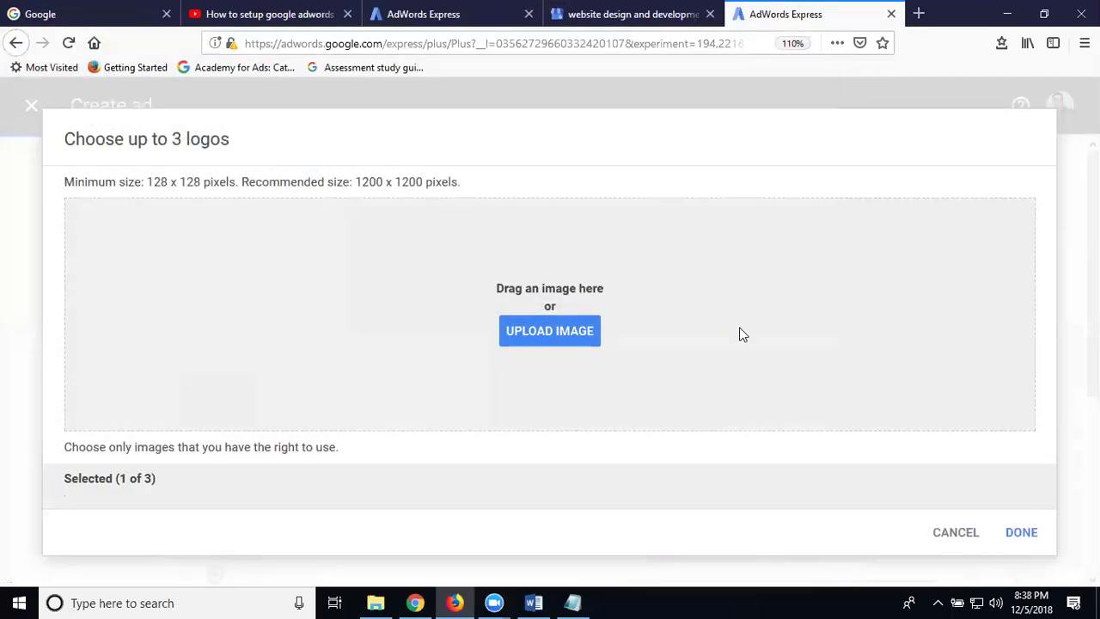
click(1021, 533)
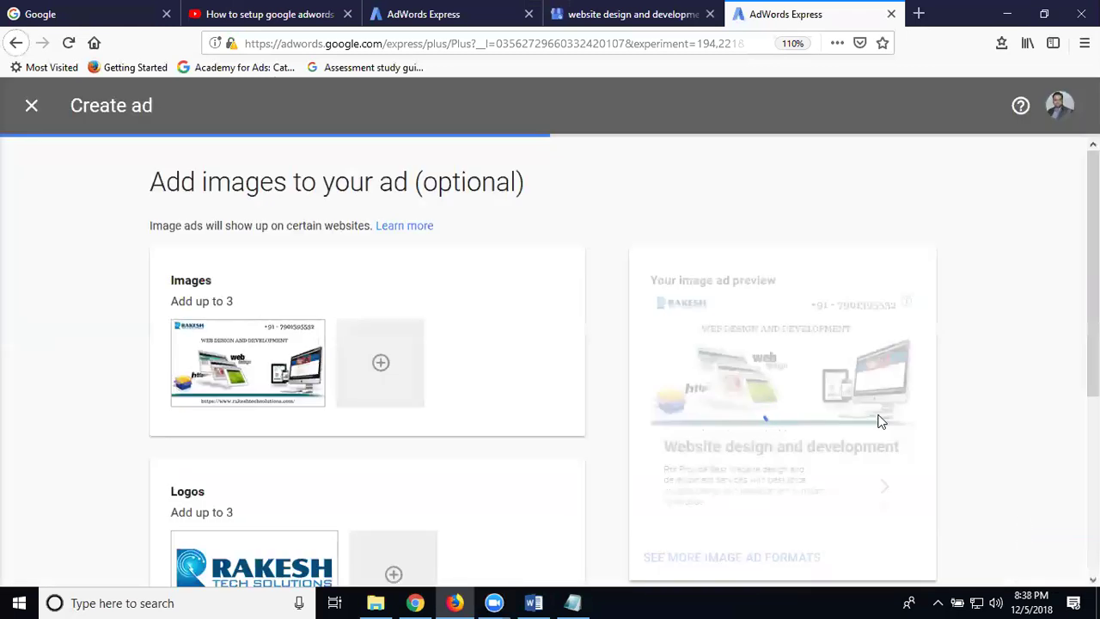
Step: Review the additional image ad formats with the uploaded image and logo, closing the previews when done
scroll(240, 342, down, 2)
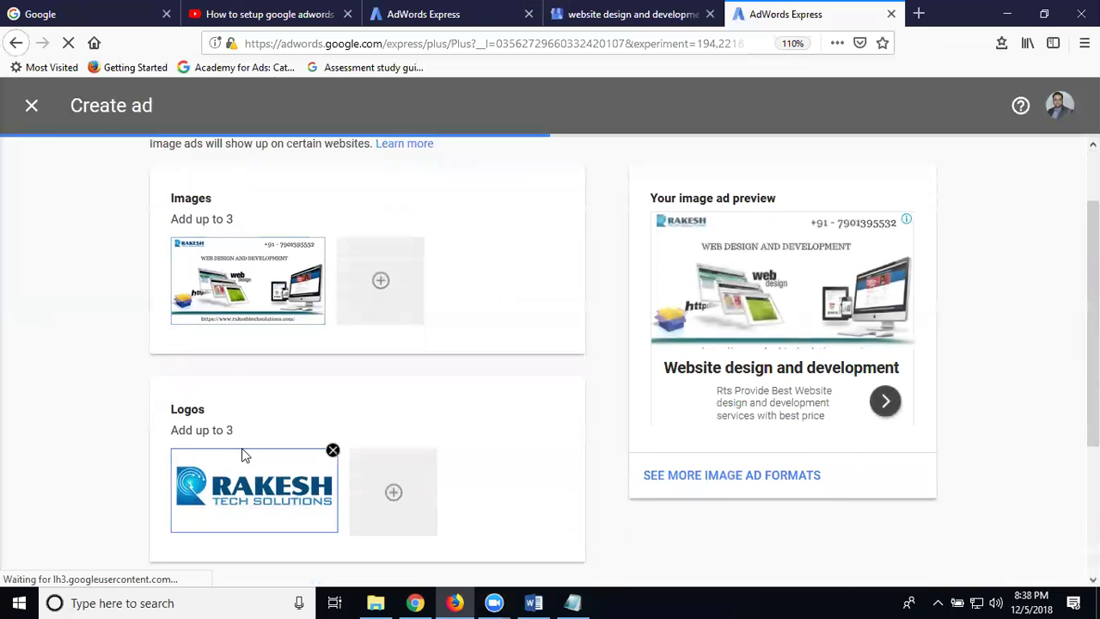
click(802, 481)
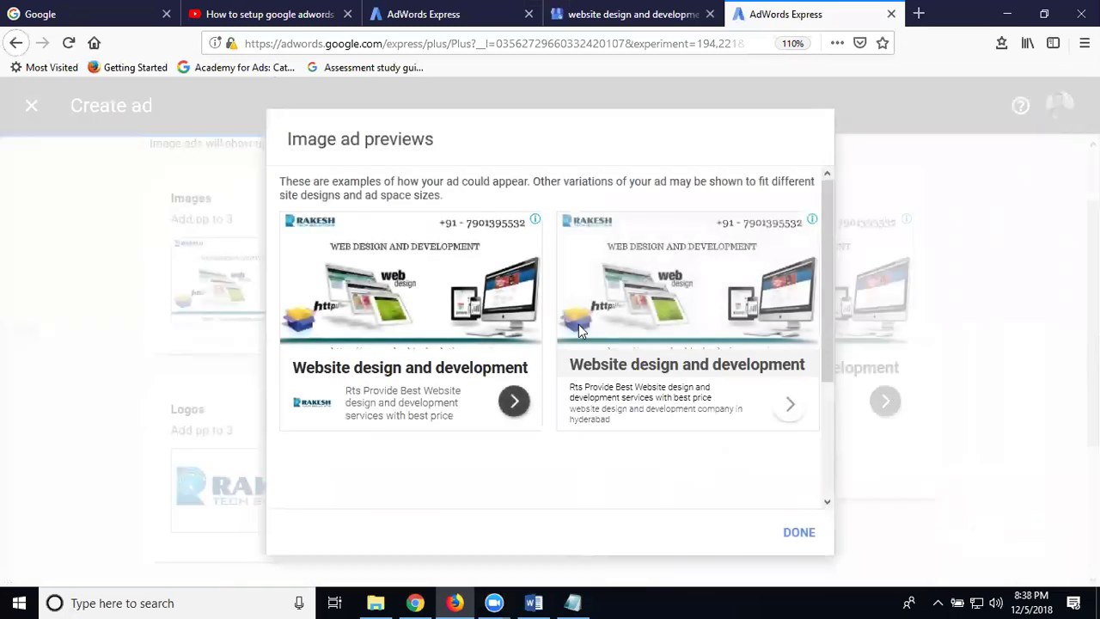
scroll(679, 361, down, 2)
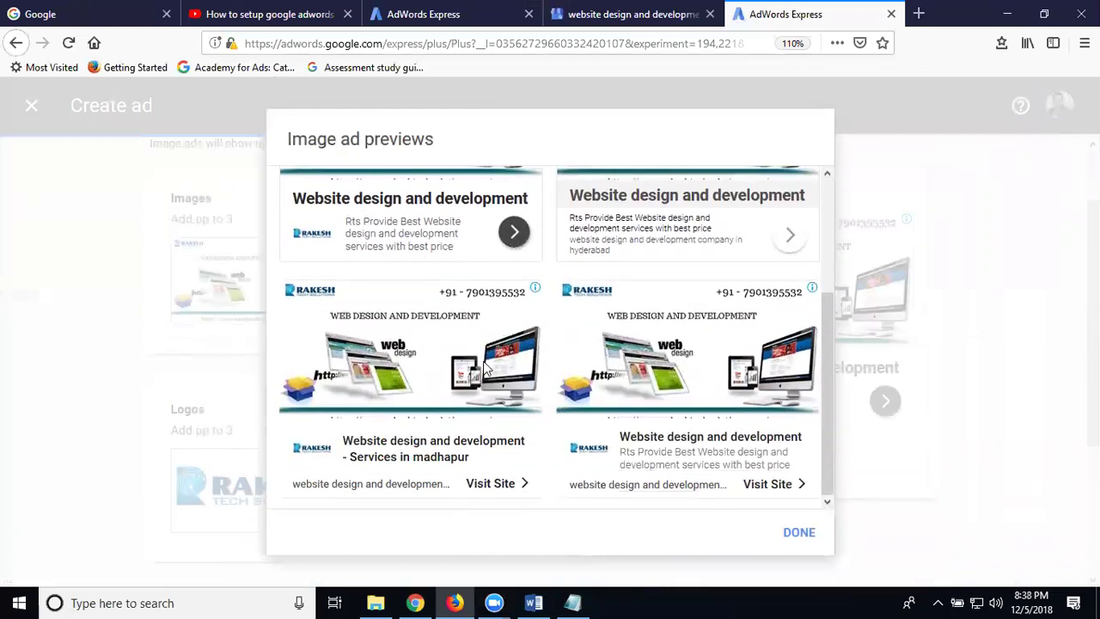
click(798, 533)
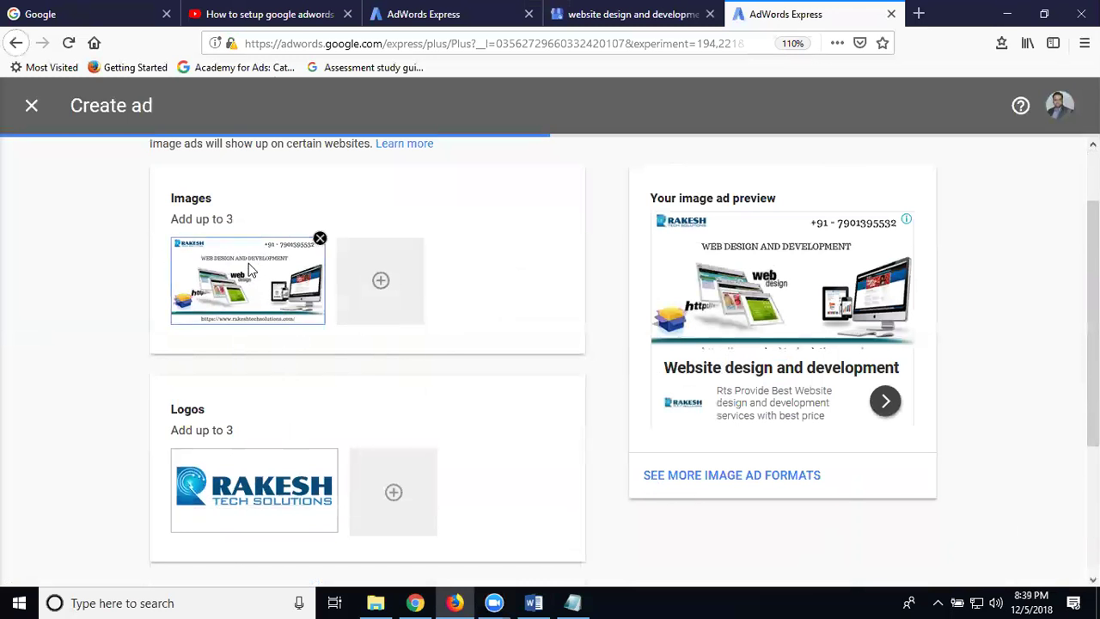
Step: Accept the ad images and the listed business phone number, and proceed to the budget settings
scroll(172, 405, down, 3)
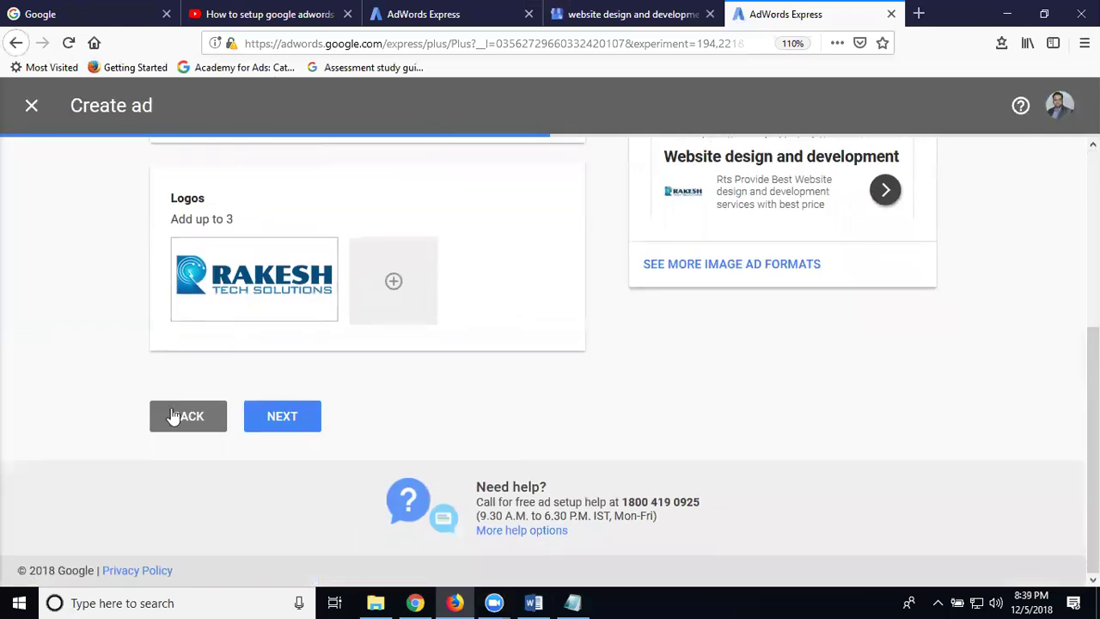
click(269, 424)
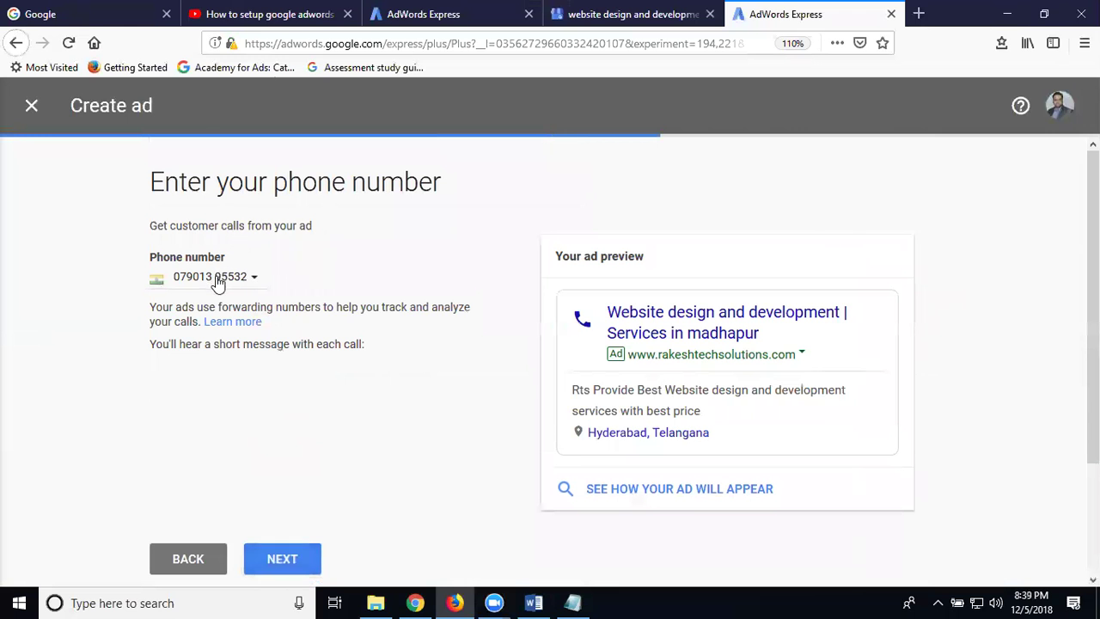
scroll(241, 353, down, 3)
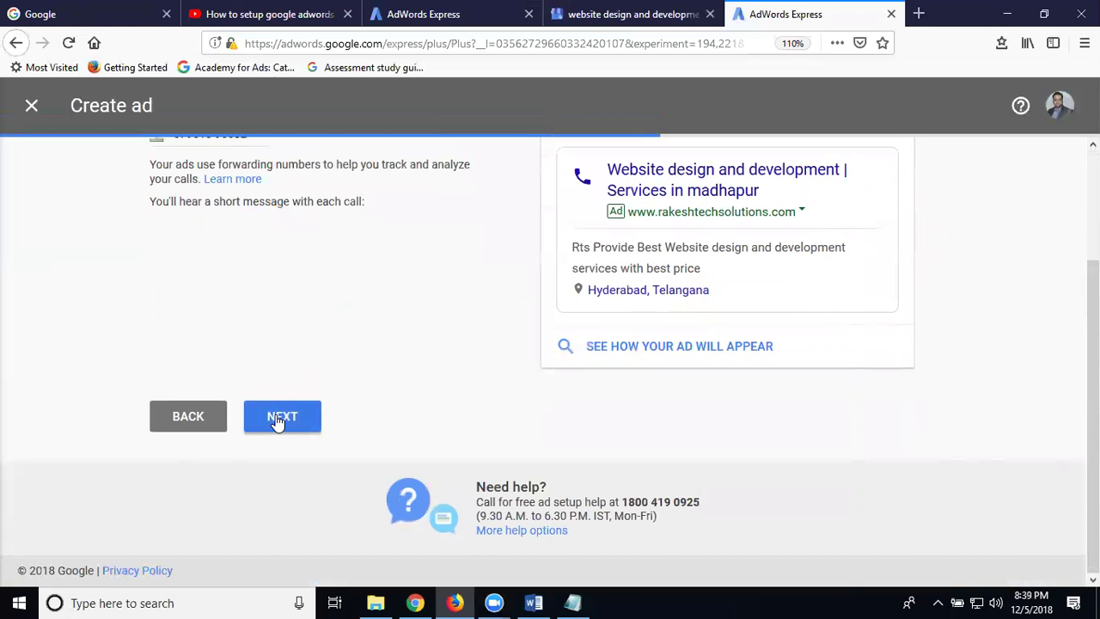
click(277, 419)
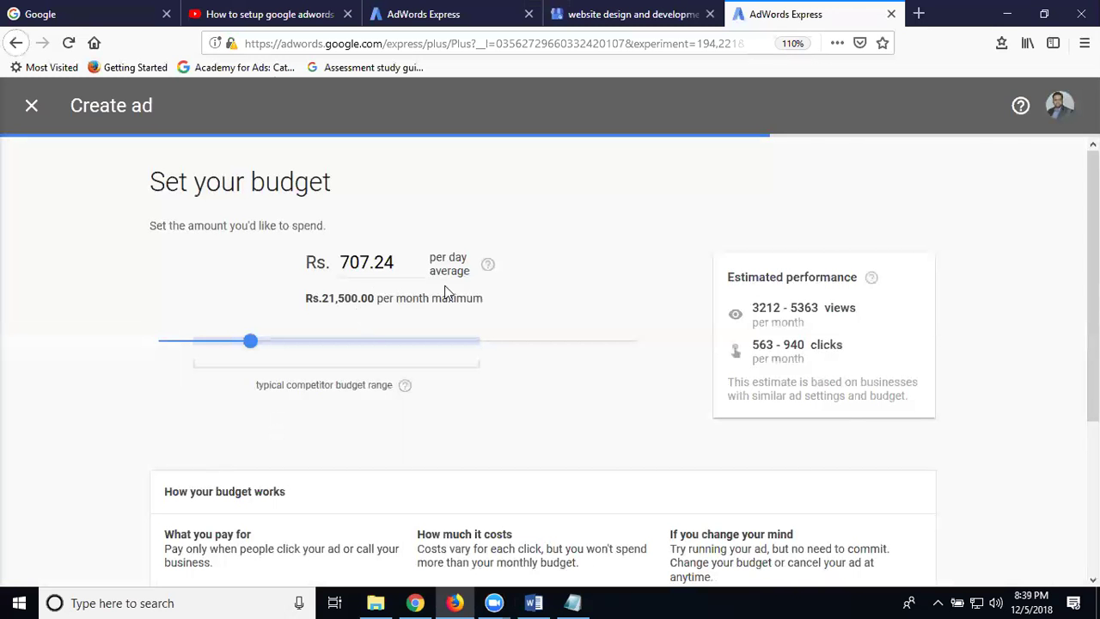
Step: Try to set the ad's average daily budget to Rs. 25
double_click(363, 263)
triple_click(364, 263)
text(25)
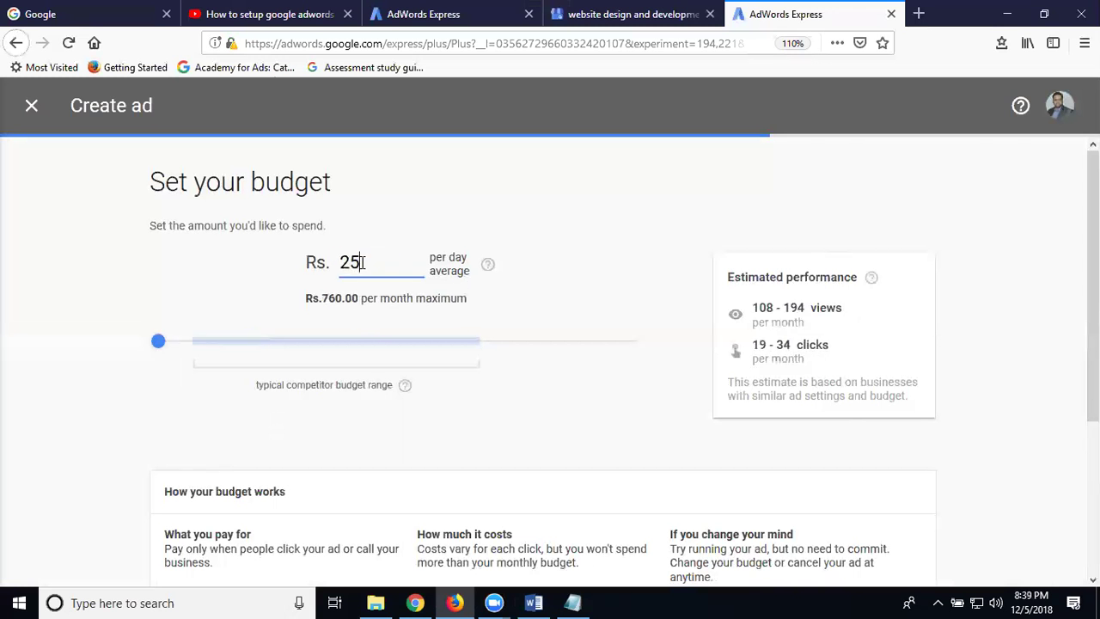
click(147, 287)
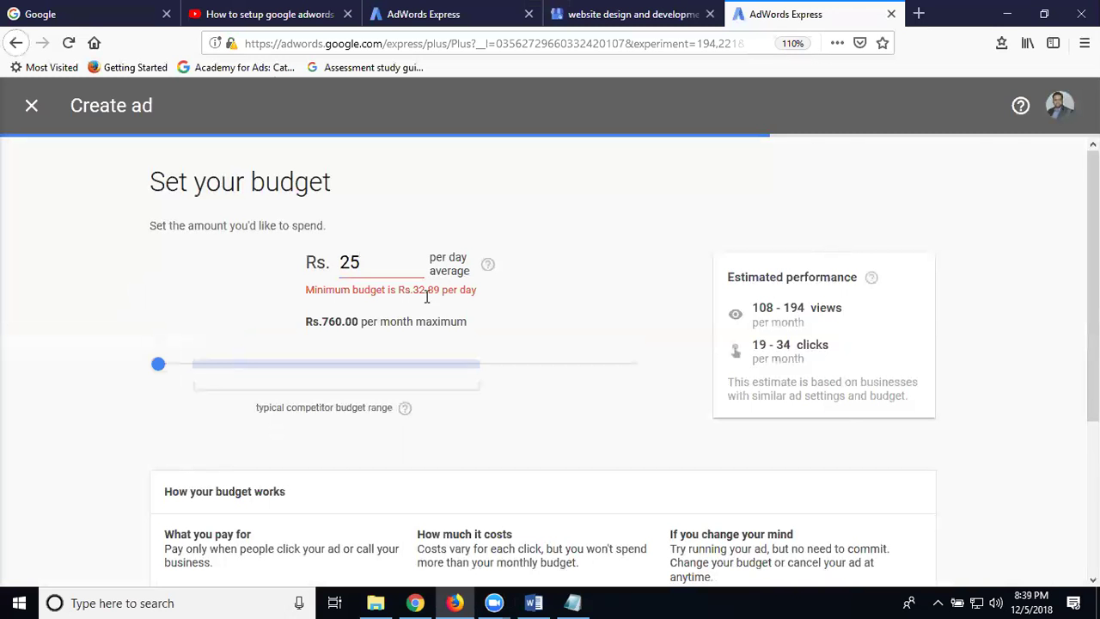
Step: Try to set the ad's average daily budget to Rs. 32
drag(371, 261, 320, 264)
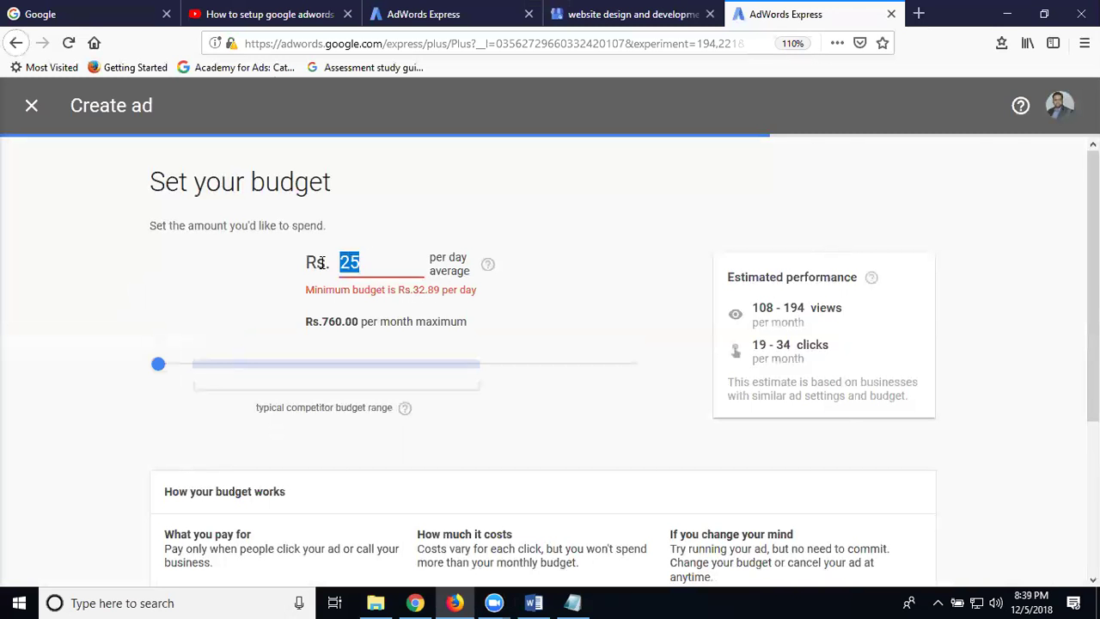
text(32)
click(253, 266)
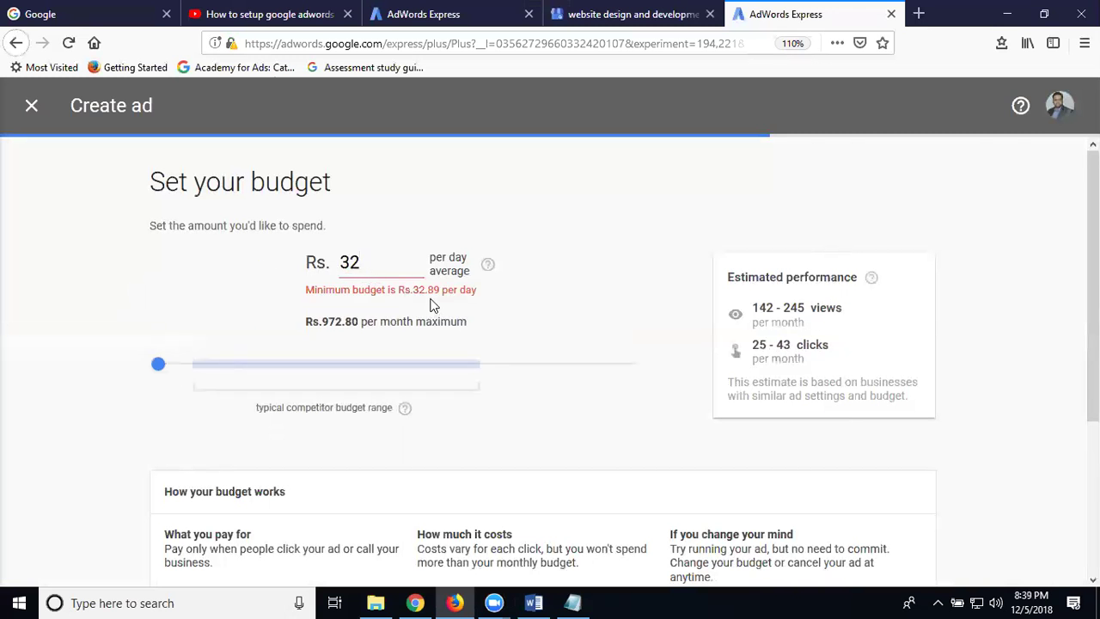
Step: Set the ad's average daily budget to Rs. 40 and proceed to the ad settings review
drag(386, 263, 316, 262)
text(40)
click(170, 272)
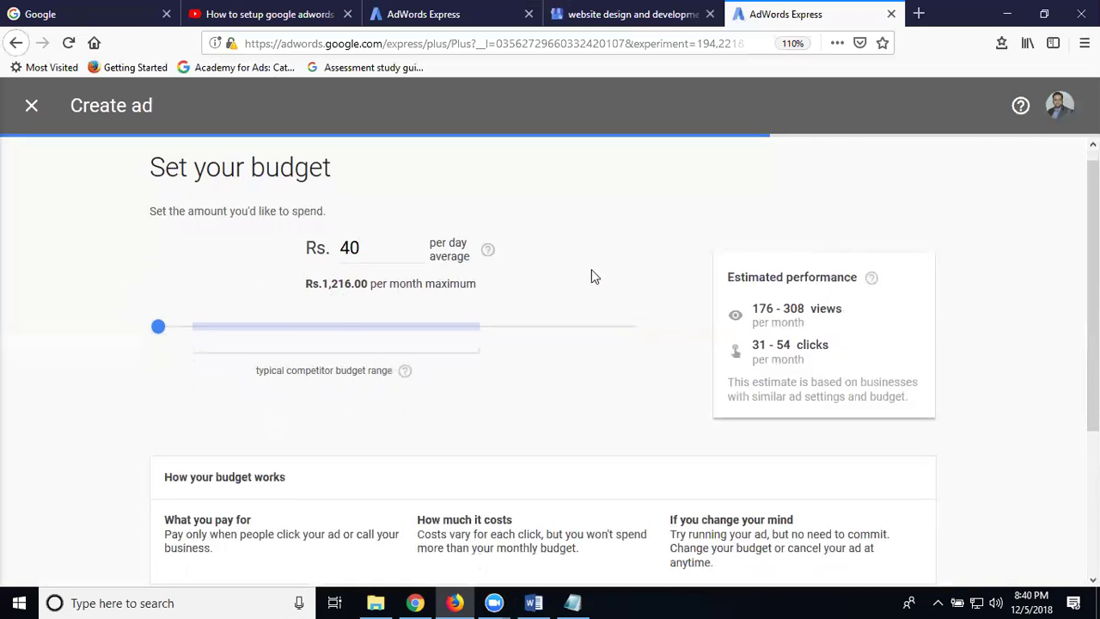
scroll(592, 275, down, 5)
click(292, 416)
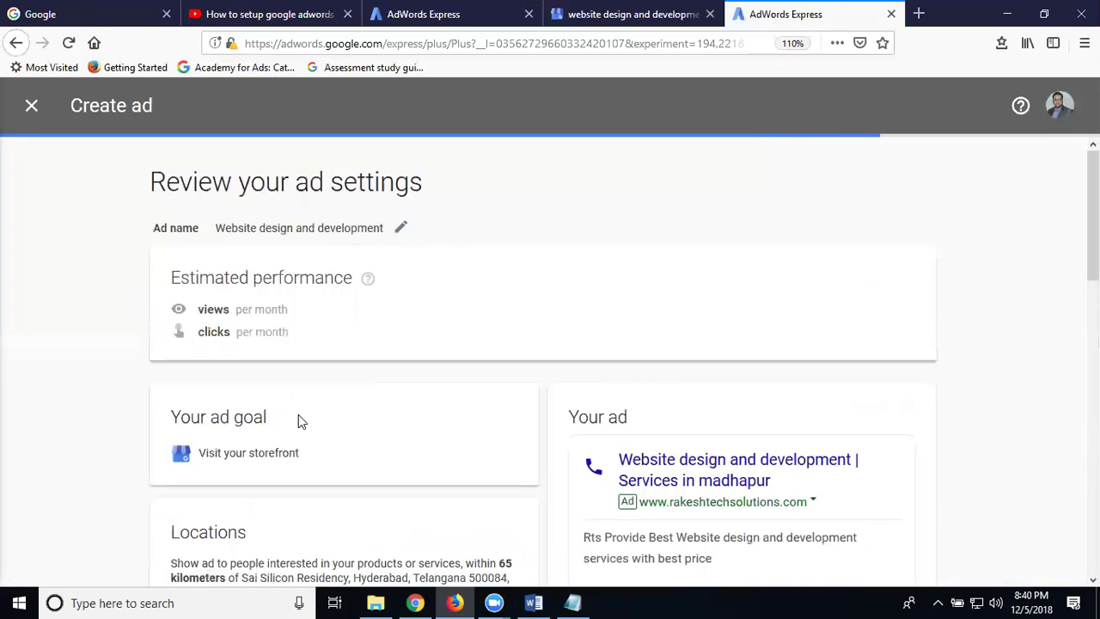
Step: Review and accept the ad settings, accept the payment info to create the ad, and continue to its dashboard
scroll(275, 313, down, 15)
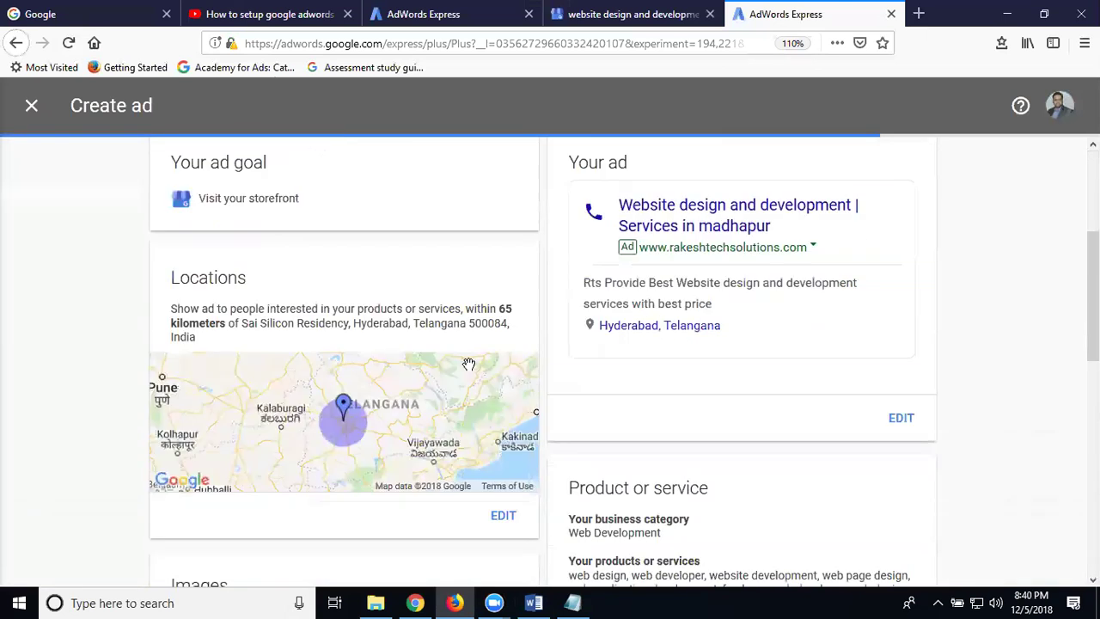
scroll(362, 284, down, 6)
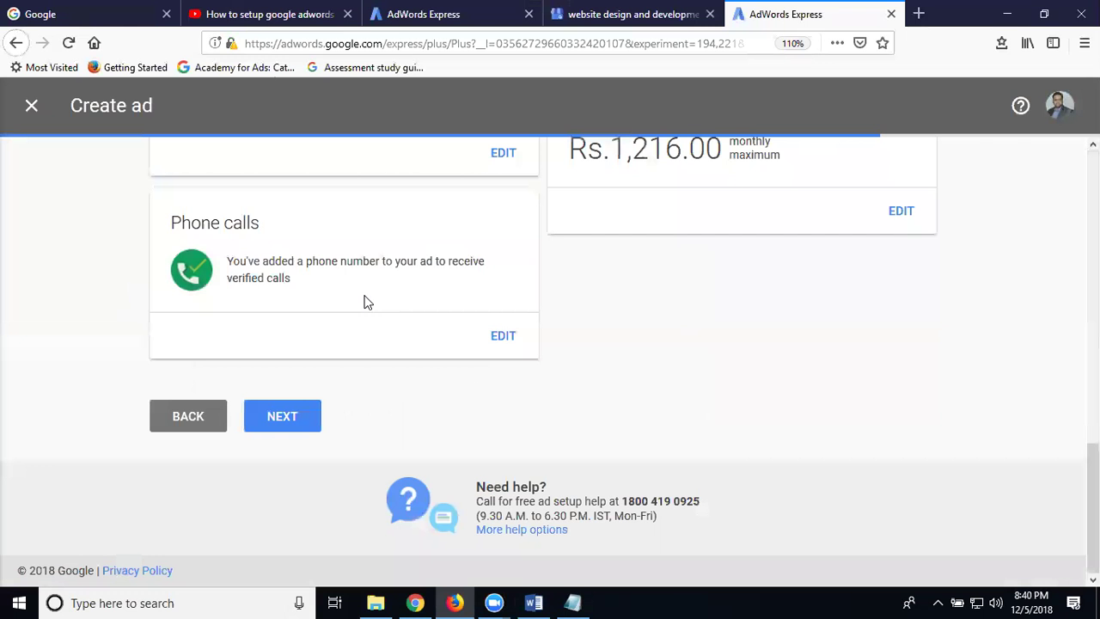
click(285, 419)
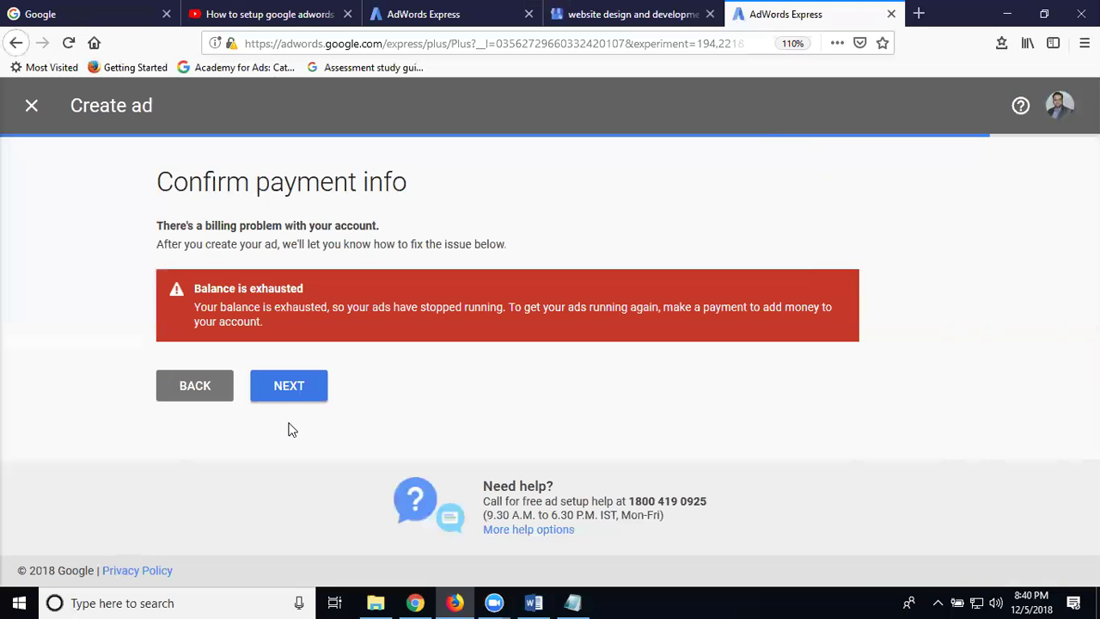
click(318, 388)
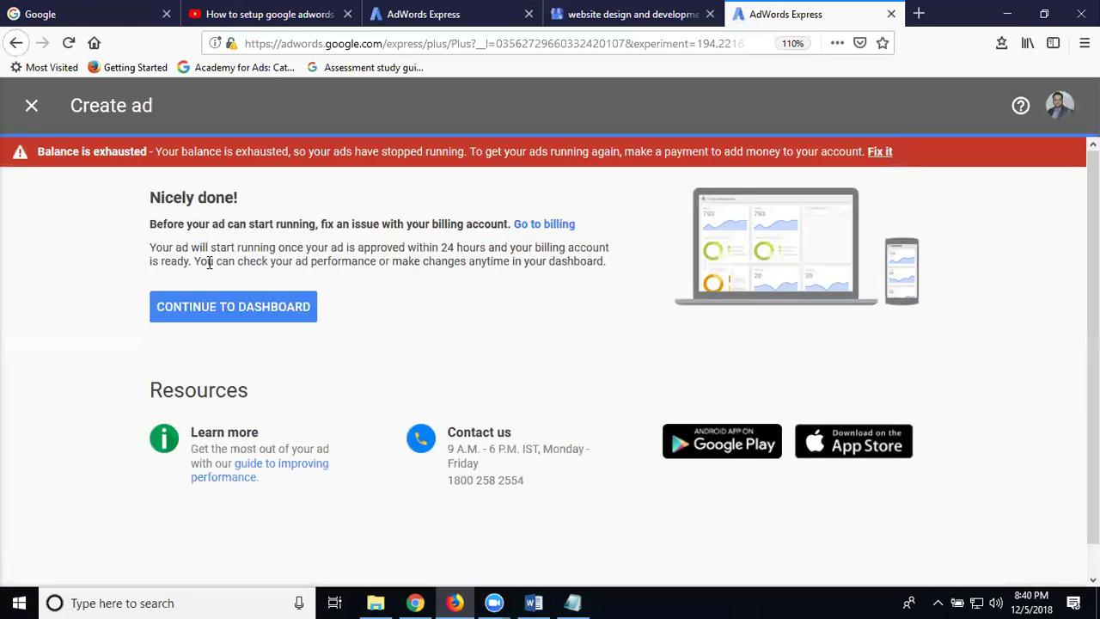
click(217, 308)
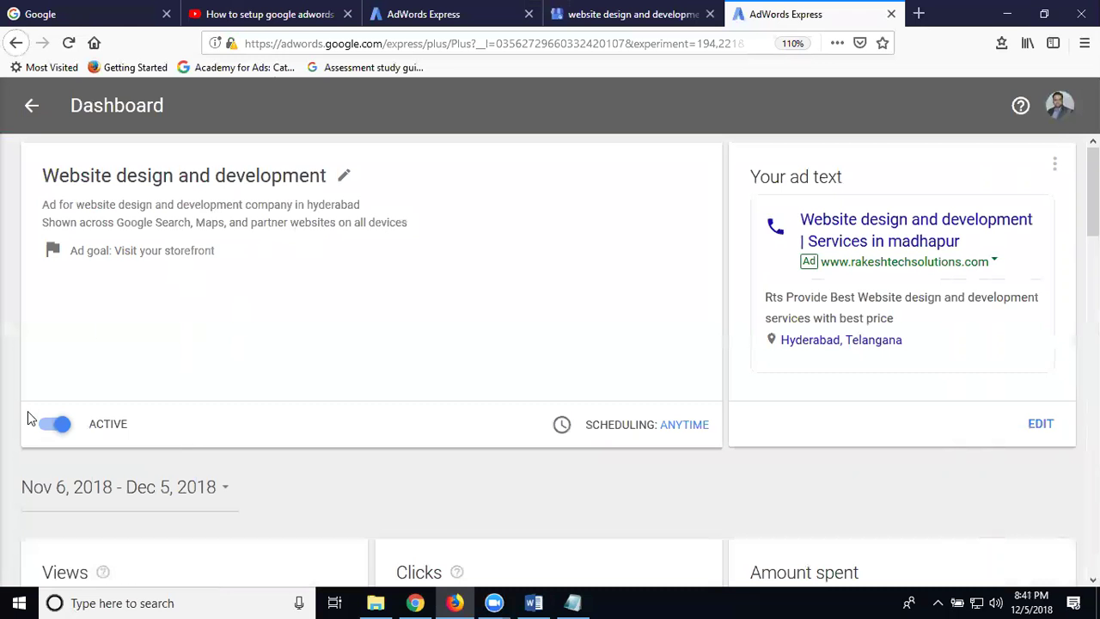
Step: Deactivate the "Website design and development" ad and dismiss the AdWords Express survey
click(54, 425)
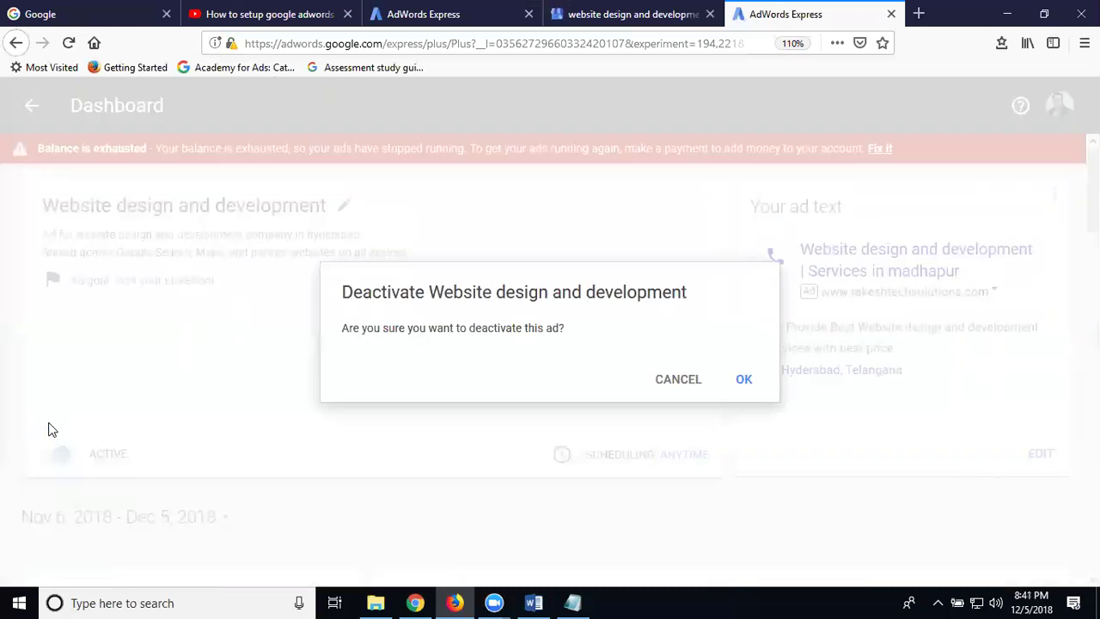
click(731, 386)
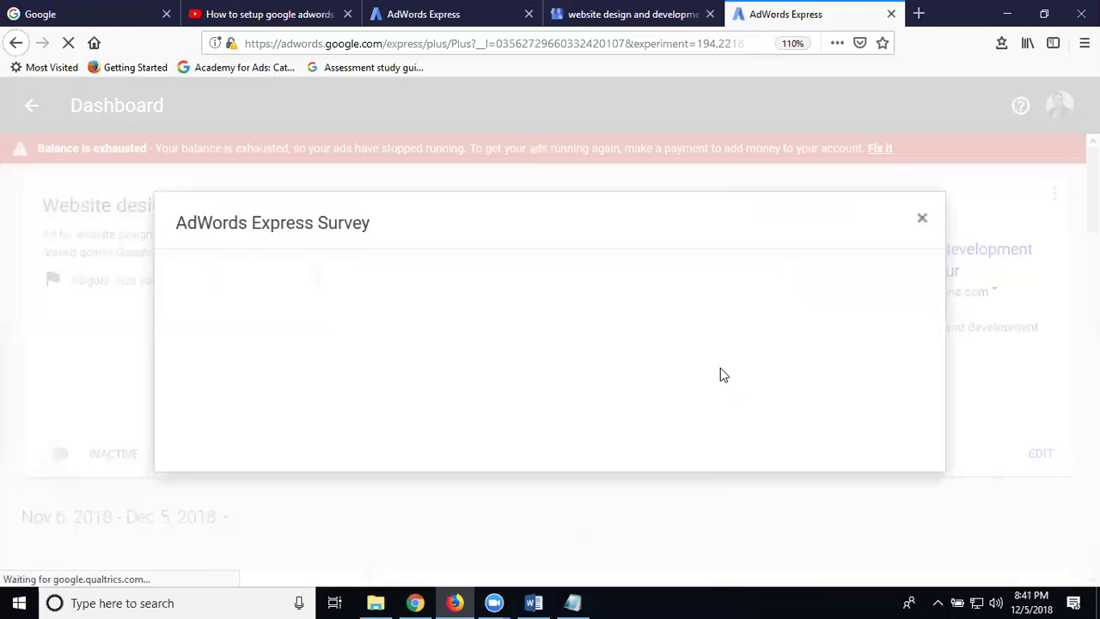
click(924, 222)
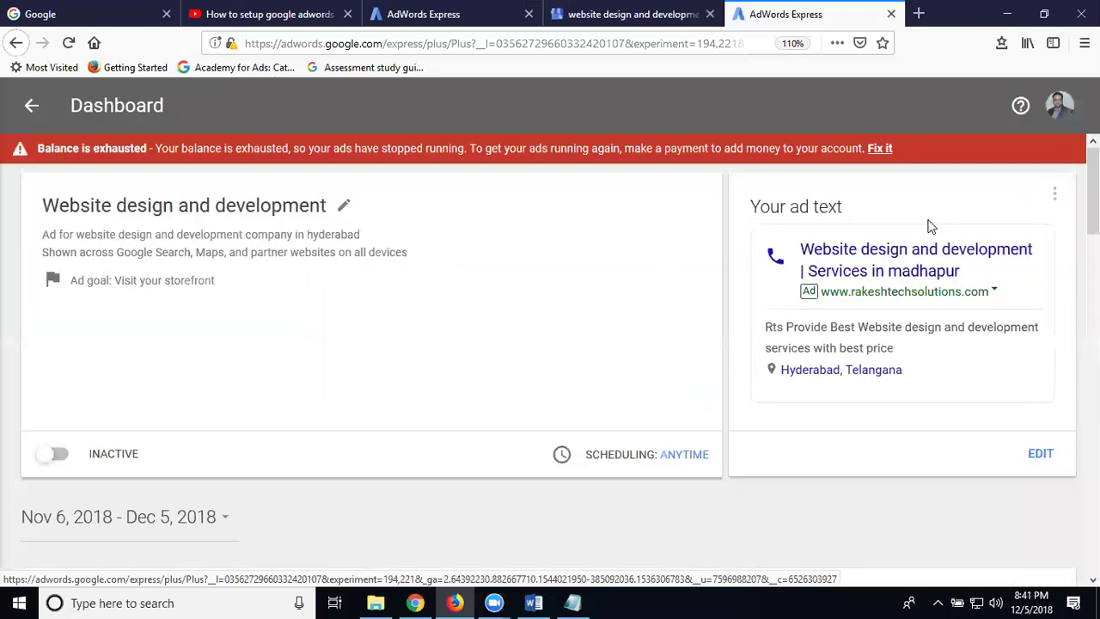